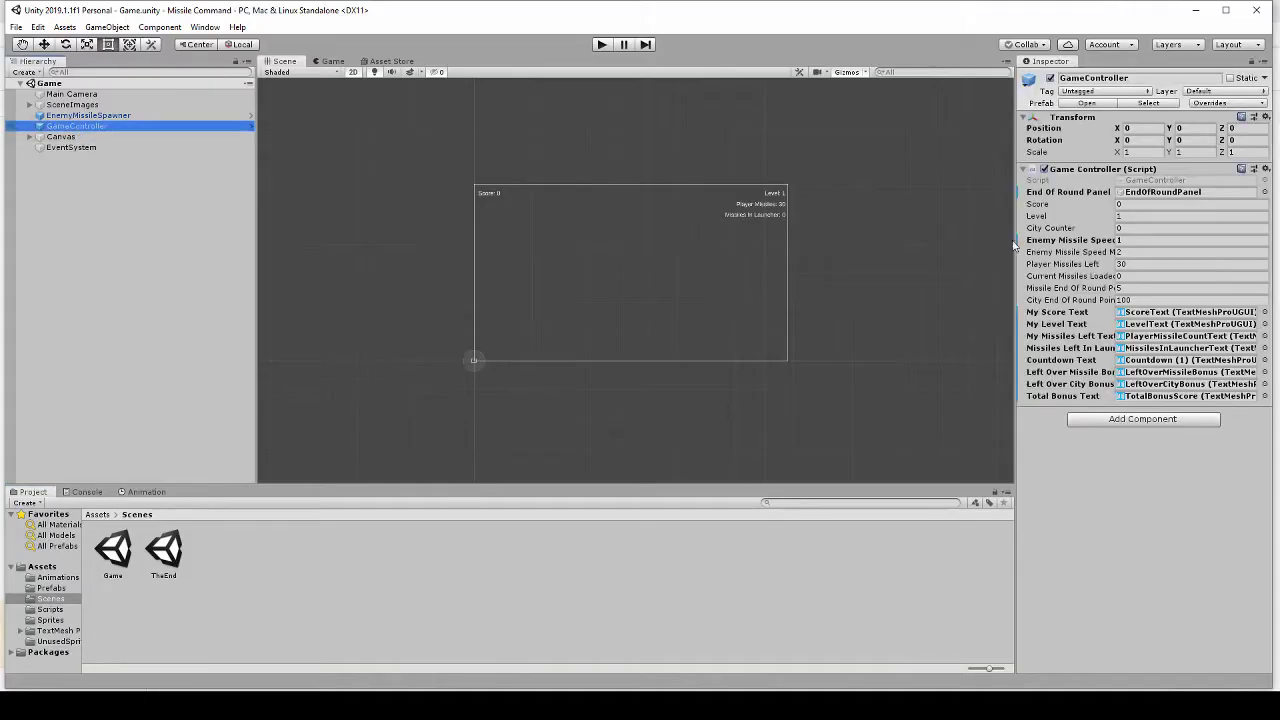
Set the GameController's Enemy Missile Speed Multiplier to 1.2, then go back to its script.
left_click(1133, 252)
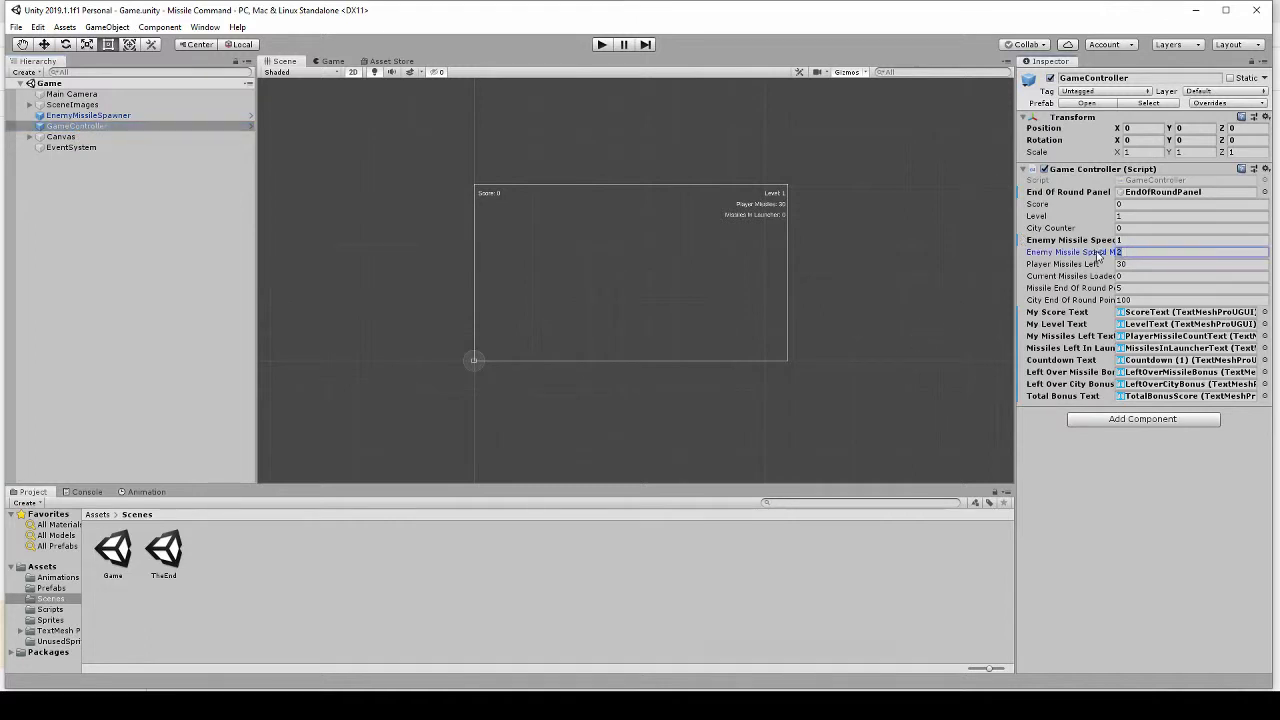
type("1.")
key("Tab")
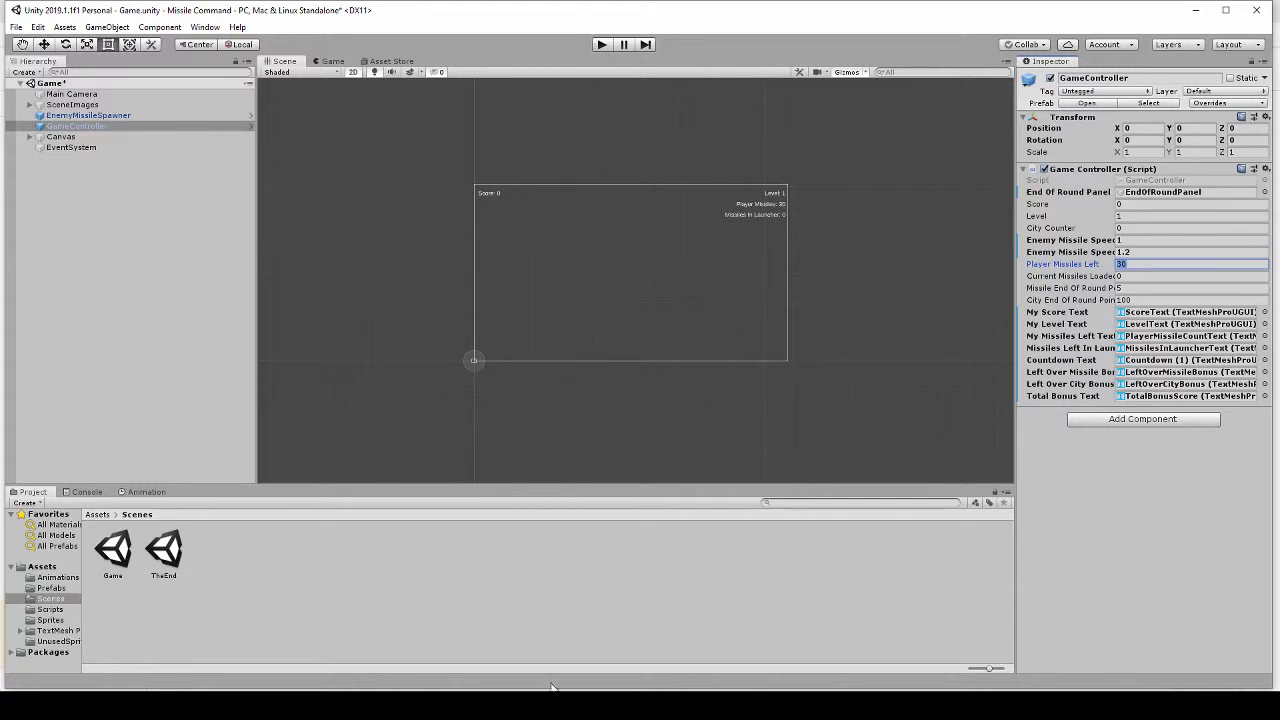
key("alt+Tab")
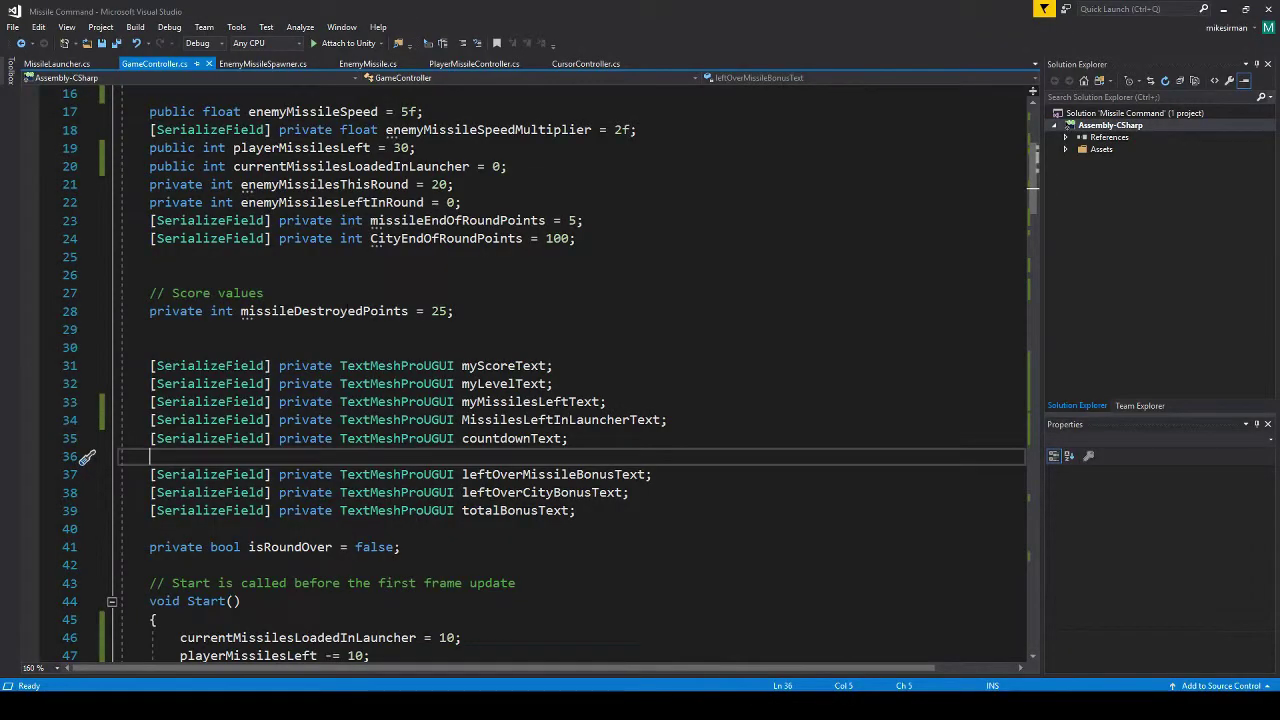
Scroll to the EndOfRound coroutine and place the cursor below the totalBonus line.
scroll(87, 457, "down", 6)
scroll(87, 457, "down", 6)
scroll(520, 375, "down", 1)
scroll(520, 375, "down", 2)
scroll(272, 237, "down", 7)
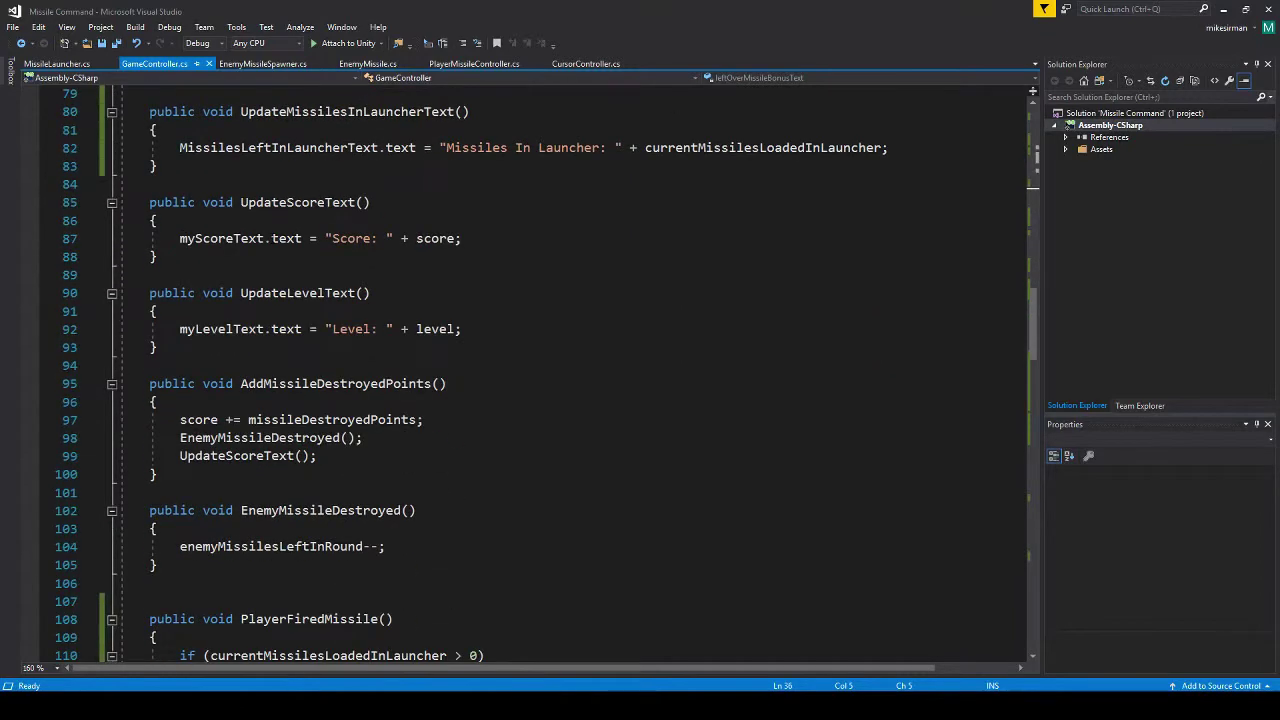
scroll(272, 237, "down", 2)
scroll(272, 237, "down", 4)
scroll(272, 237, "down", 6)
scroll(530, 375, "down", 3)
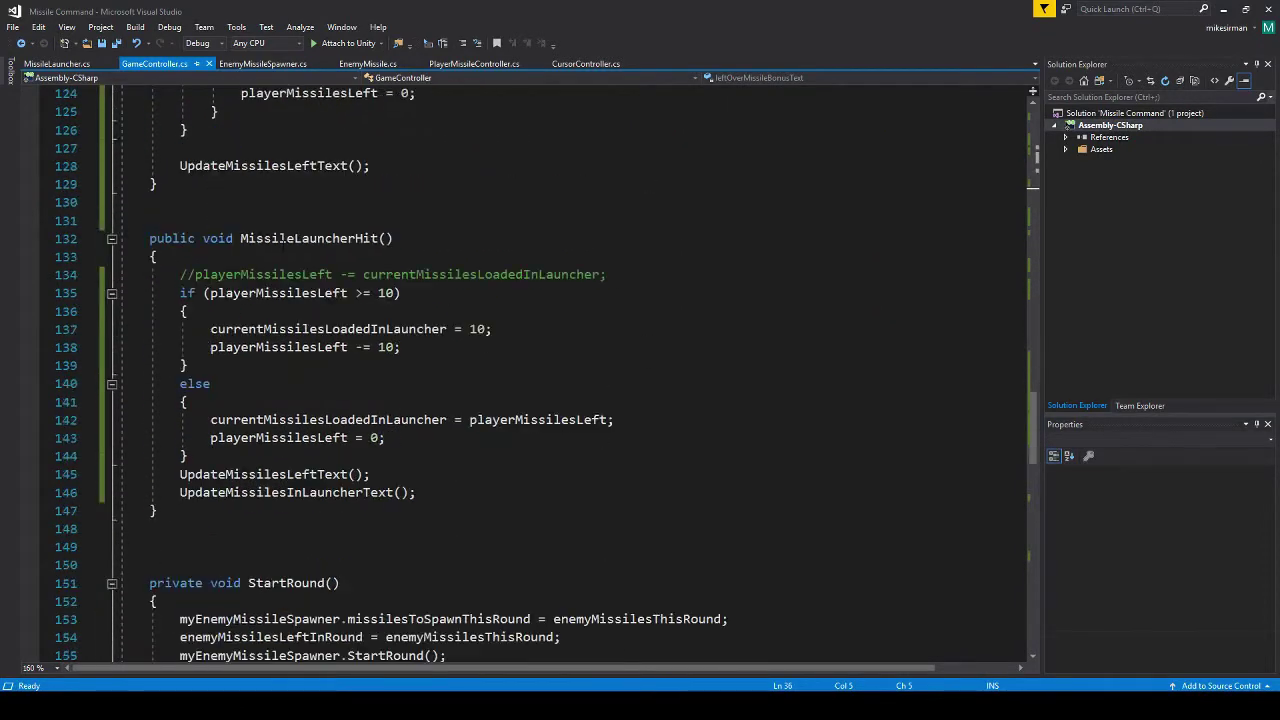
scroll(530, 375, "down", 5)
scroll(530, 375, "down", 4)
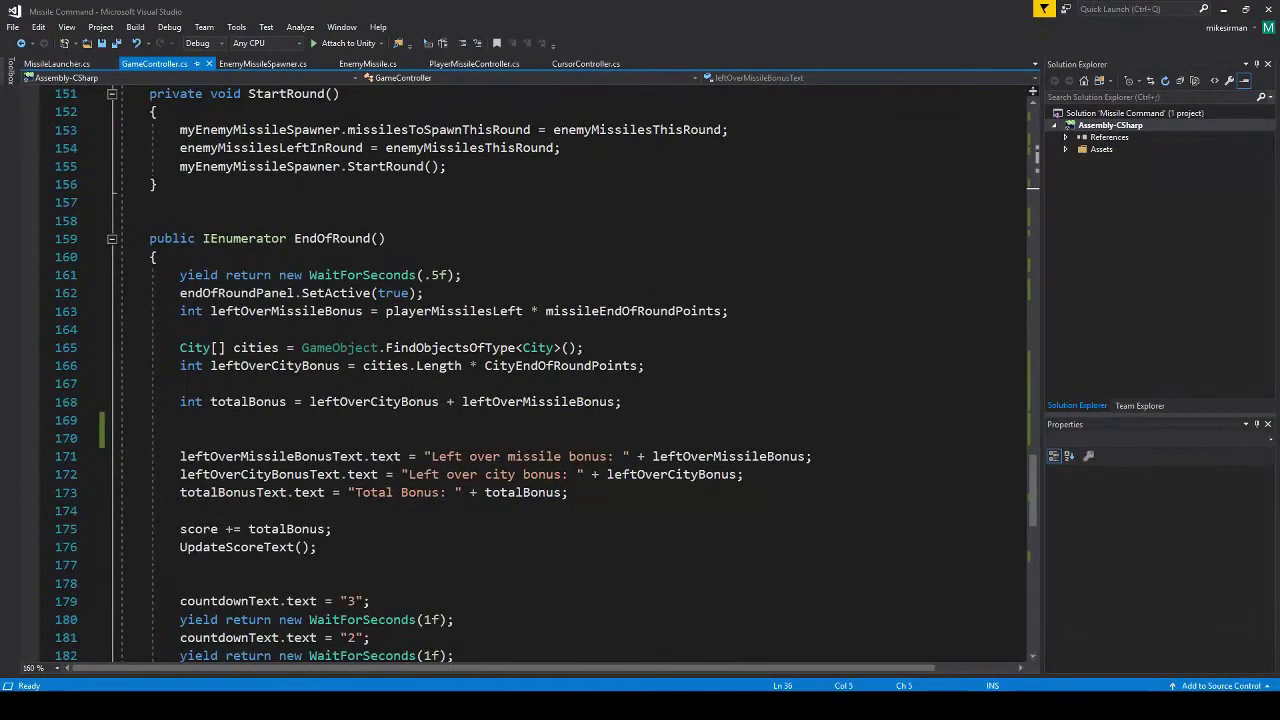
scroll(410, 304, "down", 1)
scroll(410, 304, "down", 3)
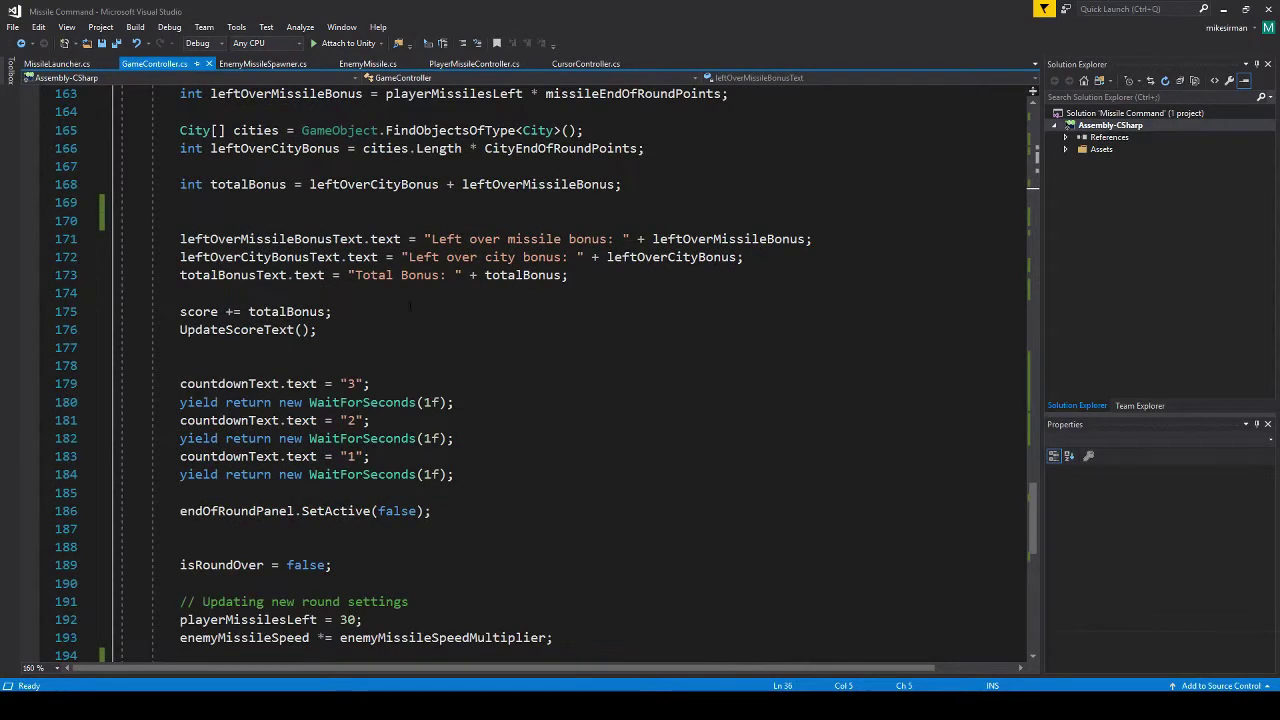
scroll(410, 304, "down", 3)
scroll(410, 304, "down", 1)
scroll(335, 283, "up", 4)
scroll(262, 207, "up", 1)
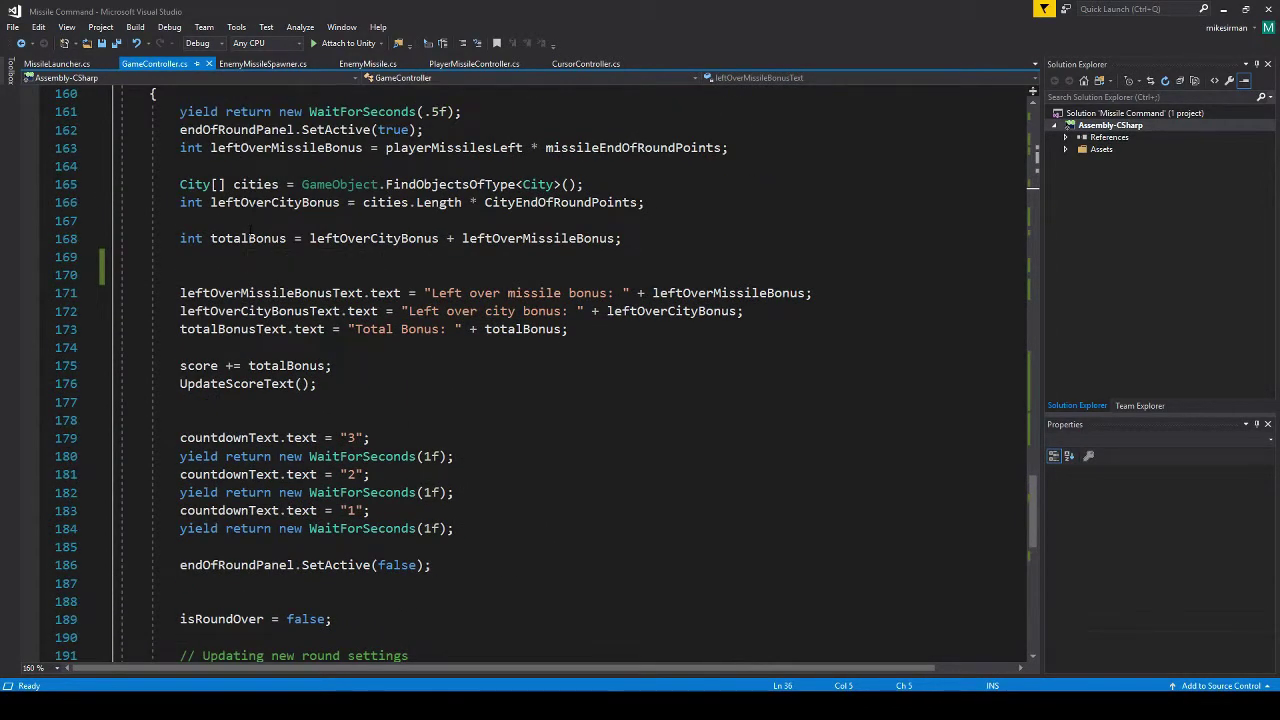
left_click(262, 259)
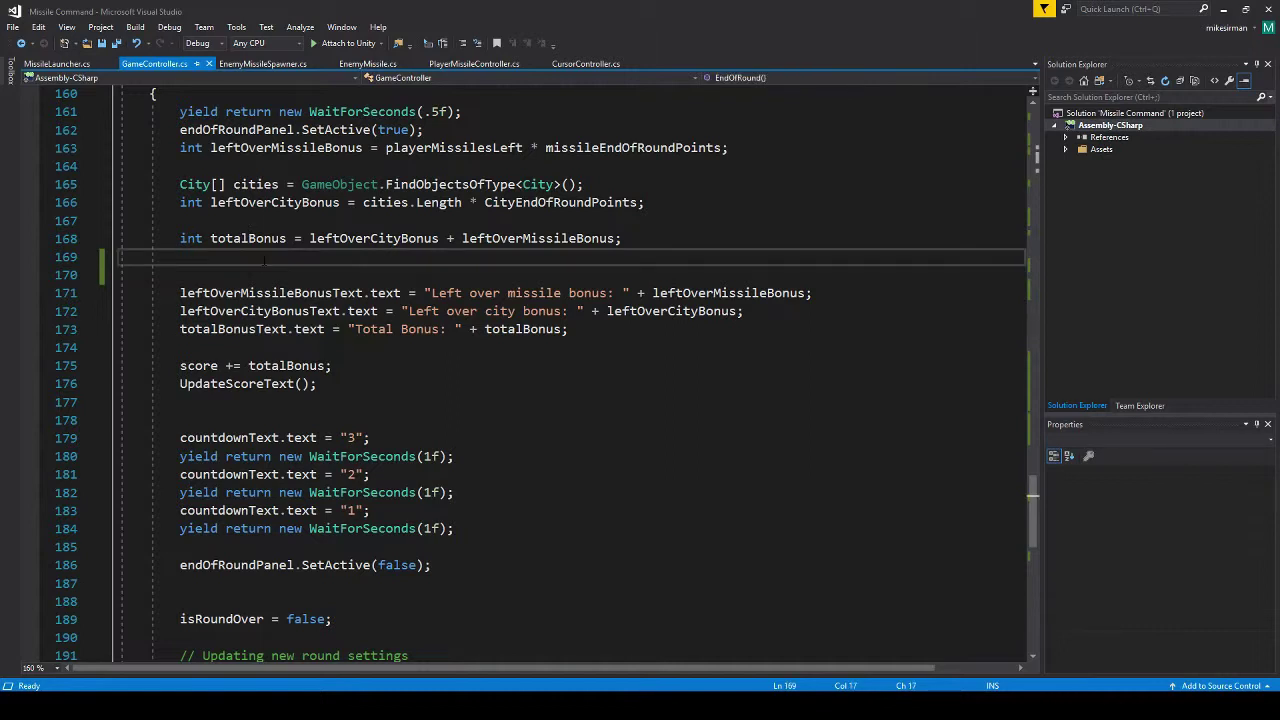
Insert an empty line after the totalBonus calculation on line 169.
key("Return")
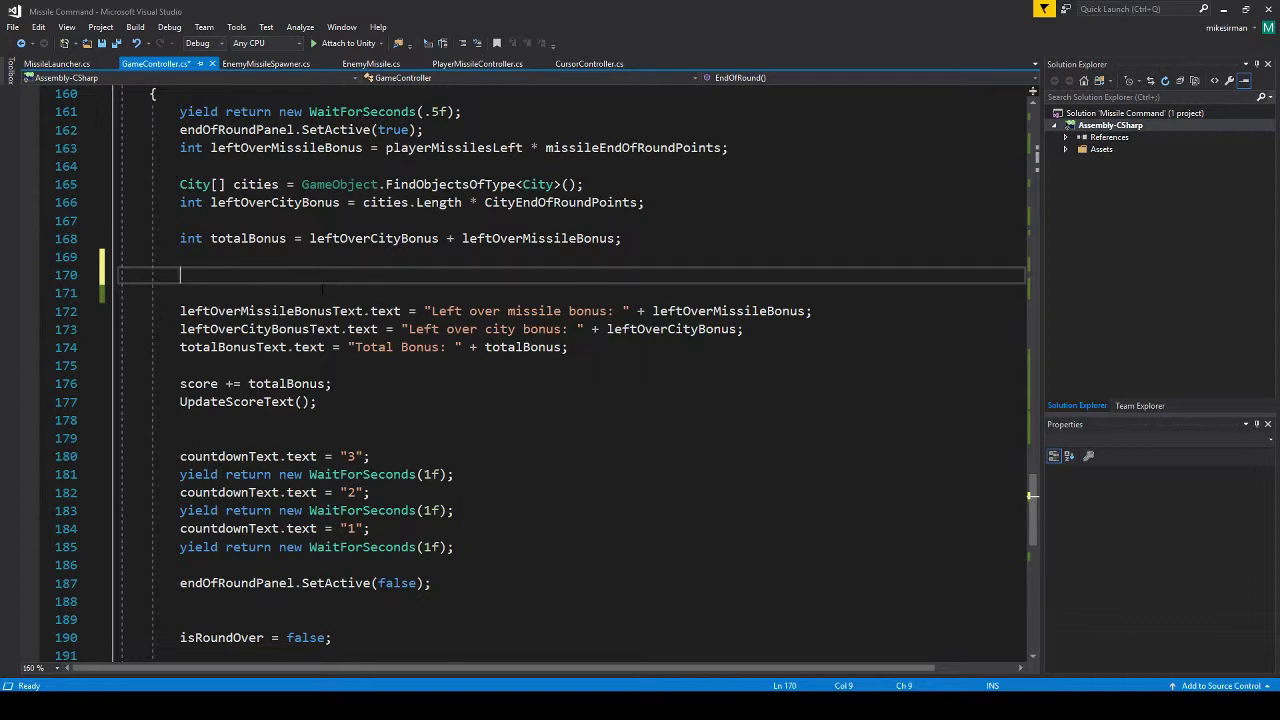
Add an if block doubling totalBonus when level is at least 3 and below 5.
type("if ")
type("(")
type("1evel >")
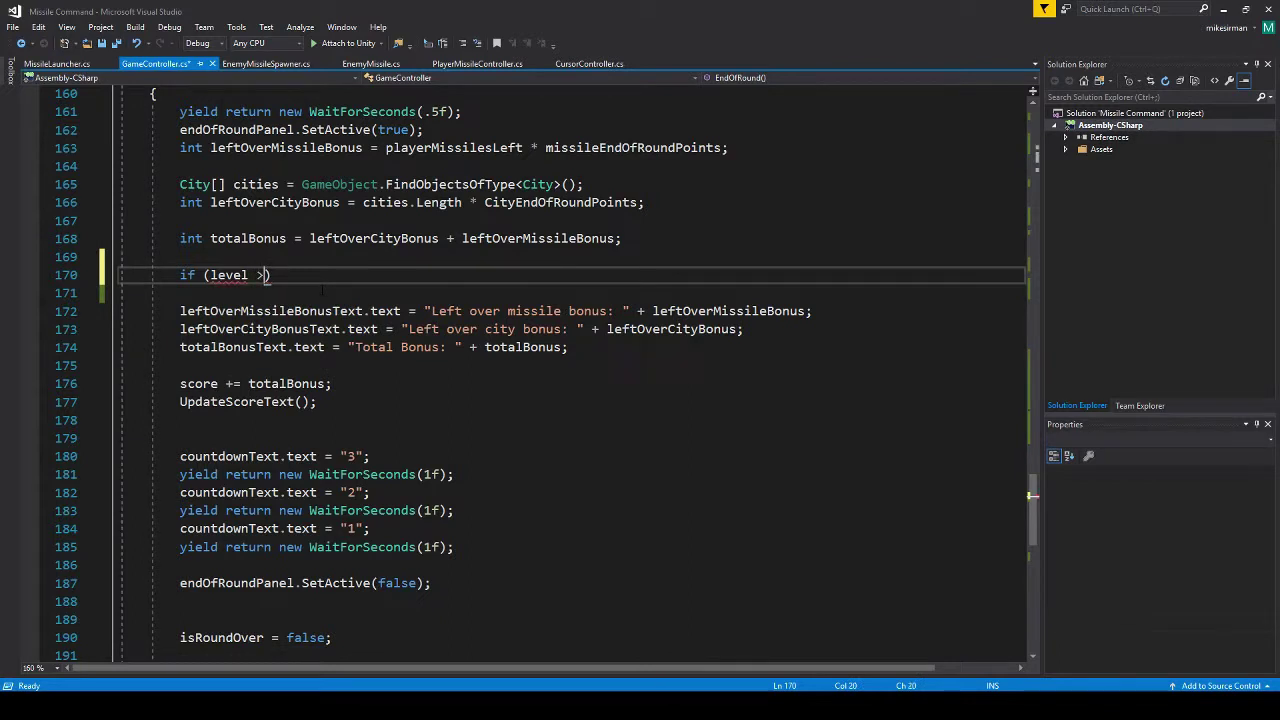
type("= 3")
type(" &&")
type(" level < ")
type("5")
key("End")
key("Return")
type("{")
key("Return")
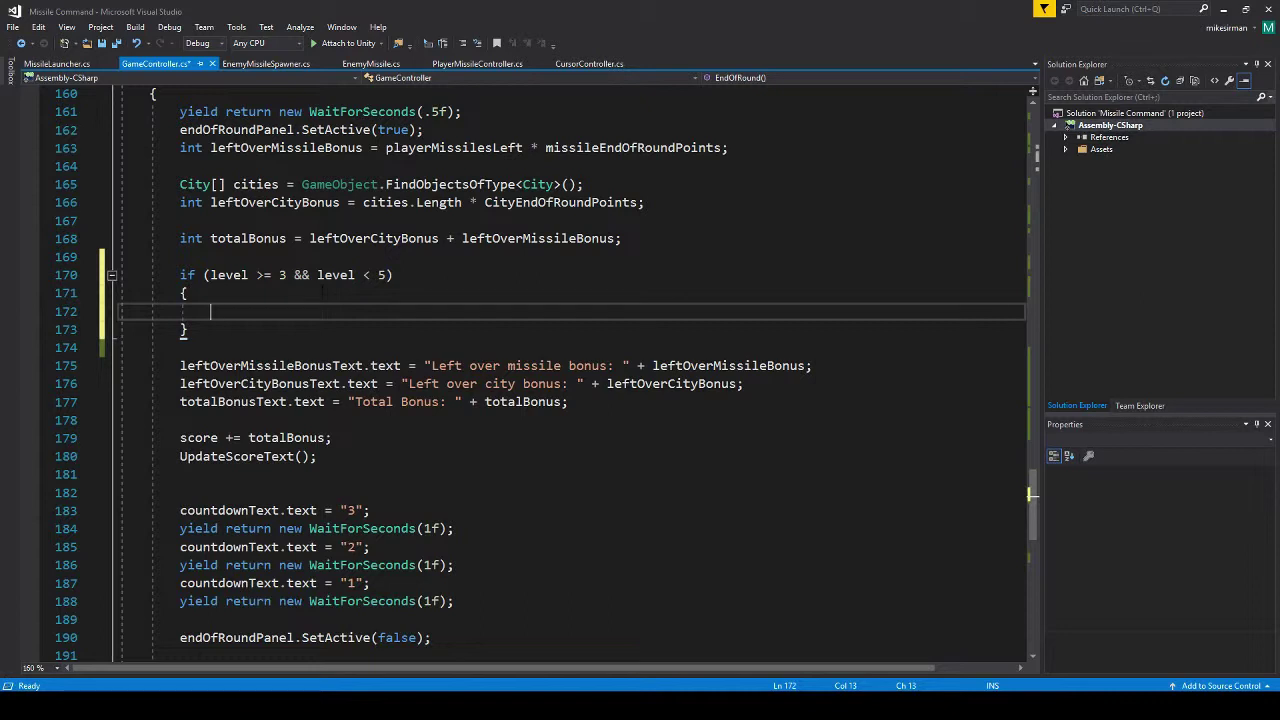
type("totalBonus (*")
key("BackSpace")
key("BackSpace")
type("*= ")
type("2")
type(";")
Start an else-if line directly after the if block.
key("Down")
key("Return")
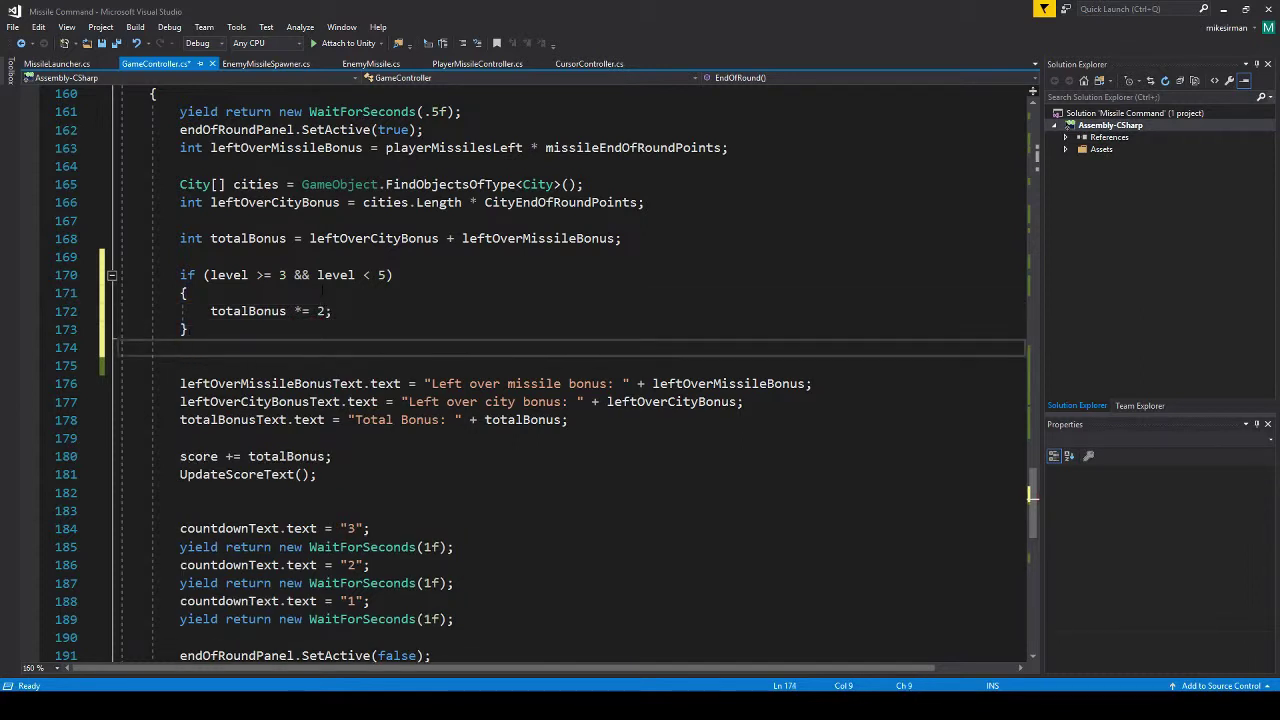
type("else if ")
type("(")
left_click(307, 347)
Copy the level 3–5 if block and paste it after the else.
key("BackSpace")
key("BackSpace")
key("BackSpace")
key("Up")
key("Up")
key("Up")
key("Up")
key("Home")
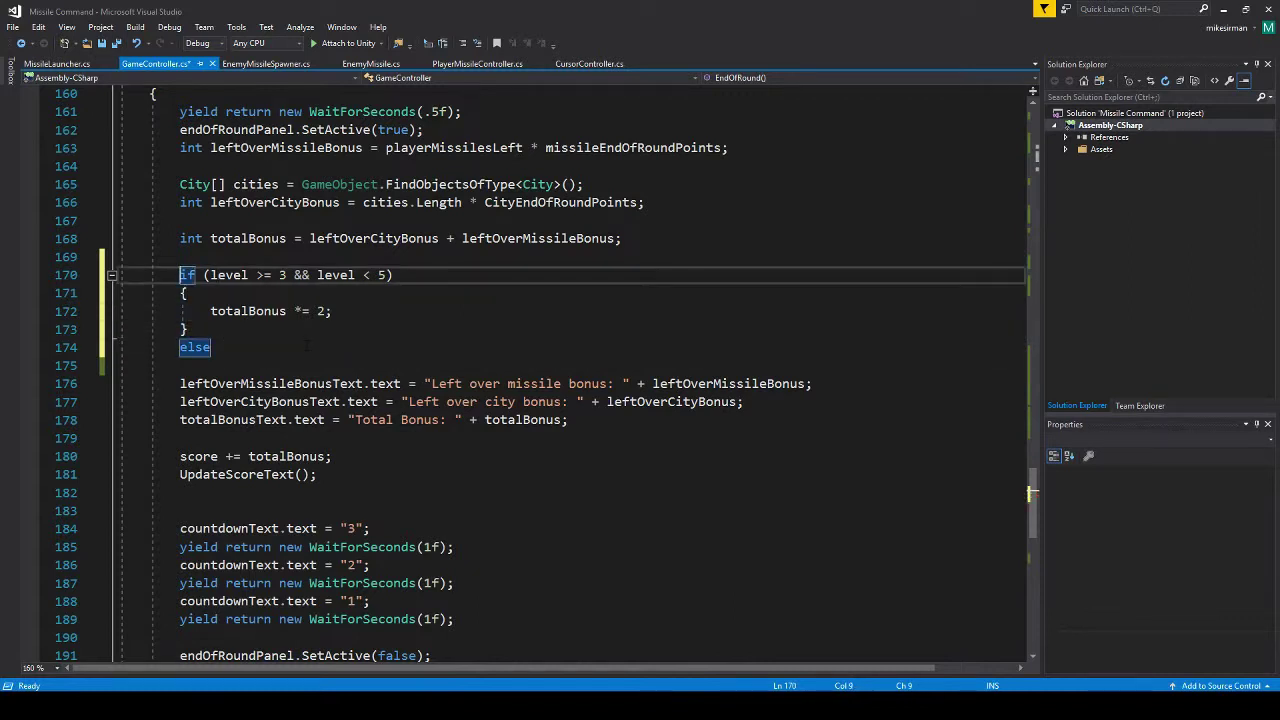
key("shift+Down")
key("shift+Down")
key("shift+Down")
key("shift+End")
key("ctrl+c")
key("Right")
key("Down")
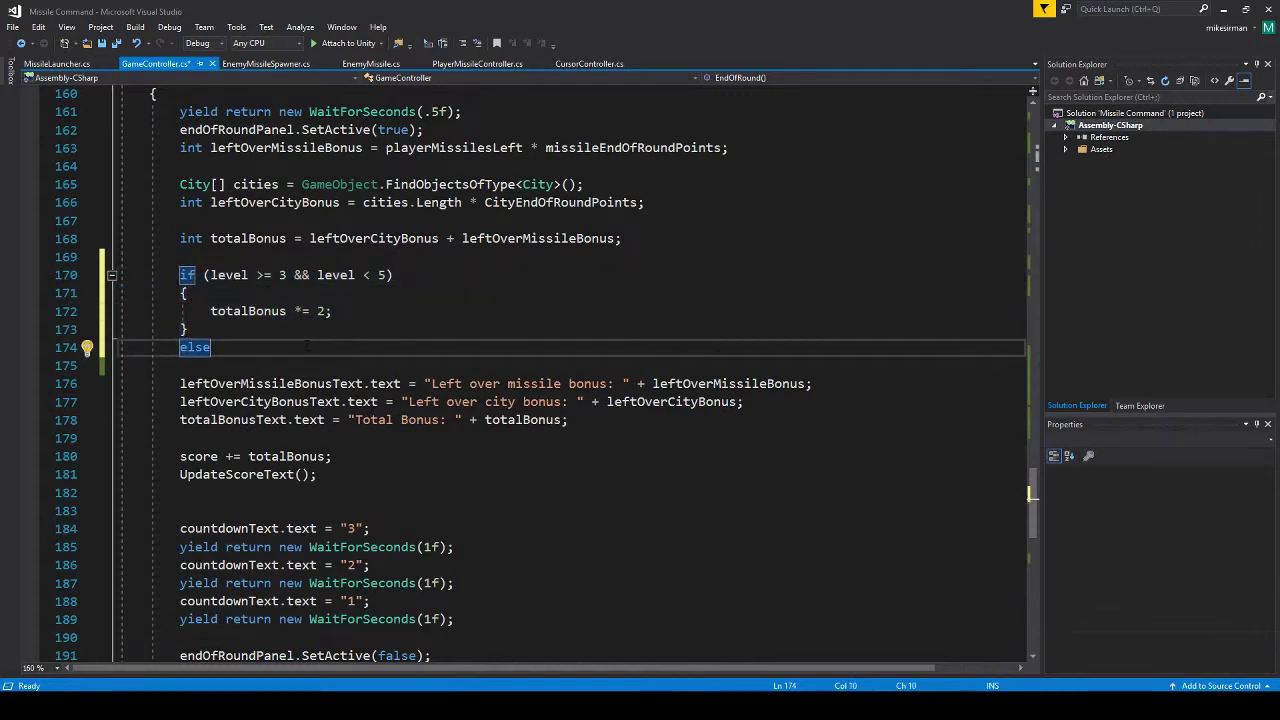
key("End")
key("ctrl+v")
Change the pasted branch to level >= 5 && level < 7 with totalBonus *= 3.
left_click(318, 347)
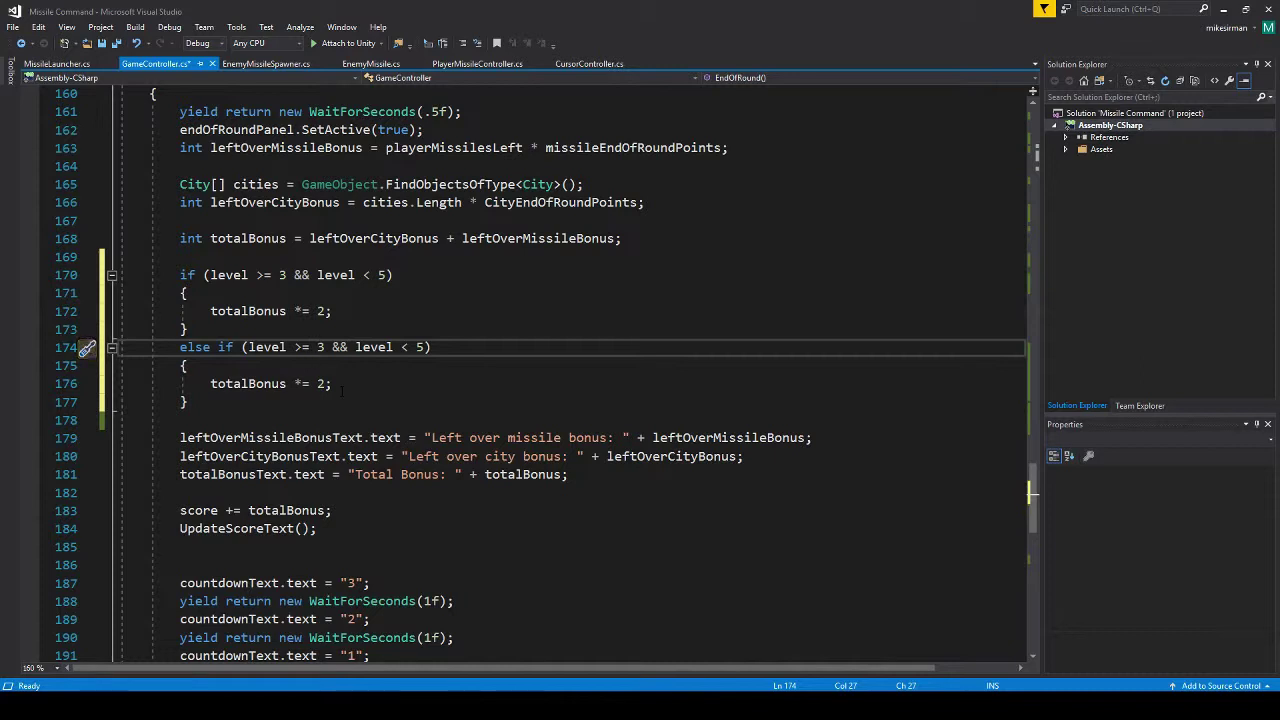
key("Delete")
type("6")
key("Right")
key("Delete")
type("5")
key("Right")
key("Right")
key("Right")
key("BackSpace")
type("7")
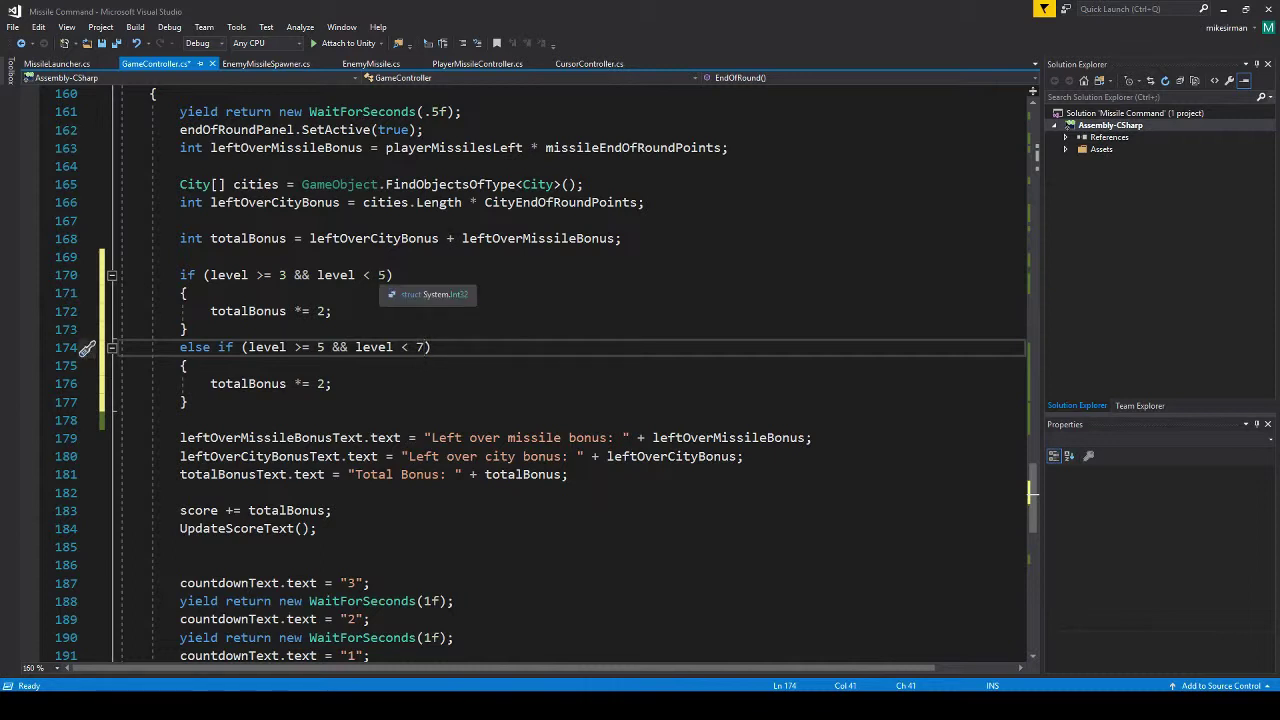
mouse_move(290, 438)
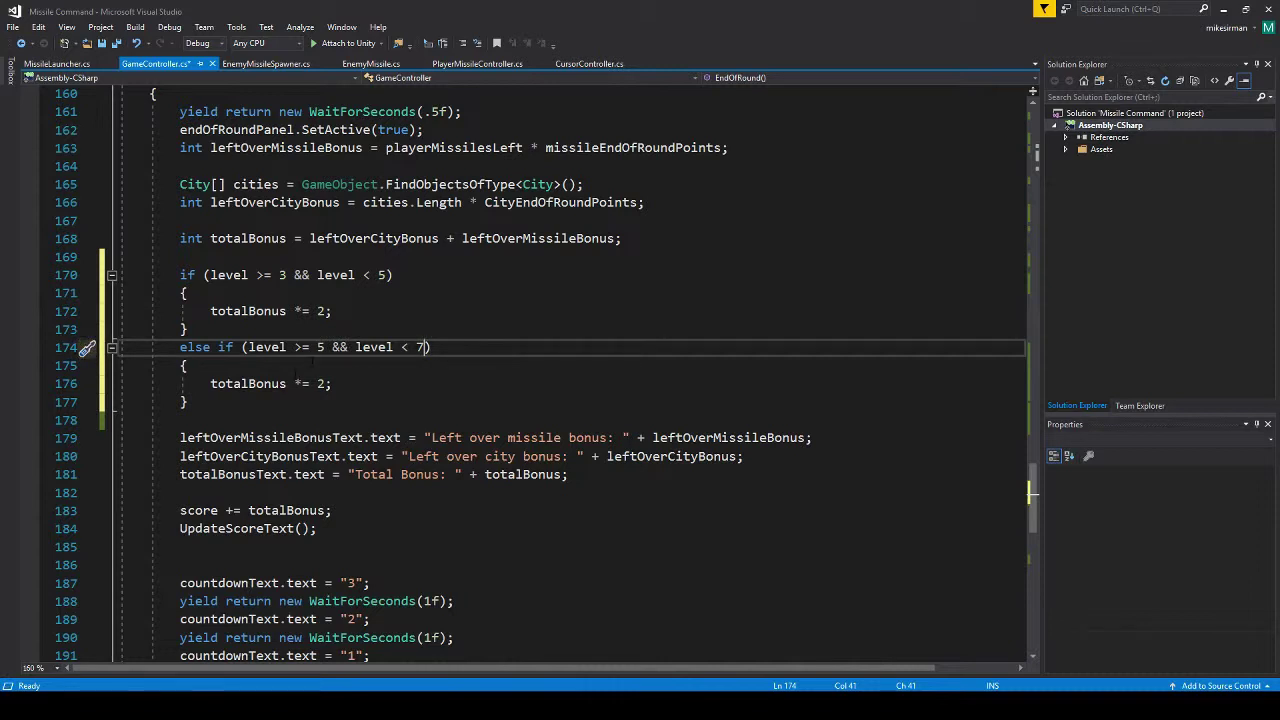
left_click(334, 383)
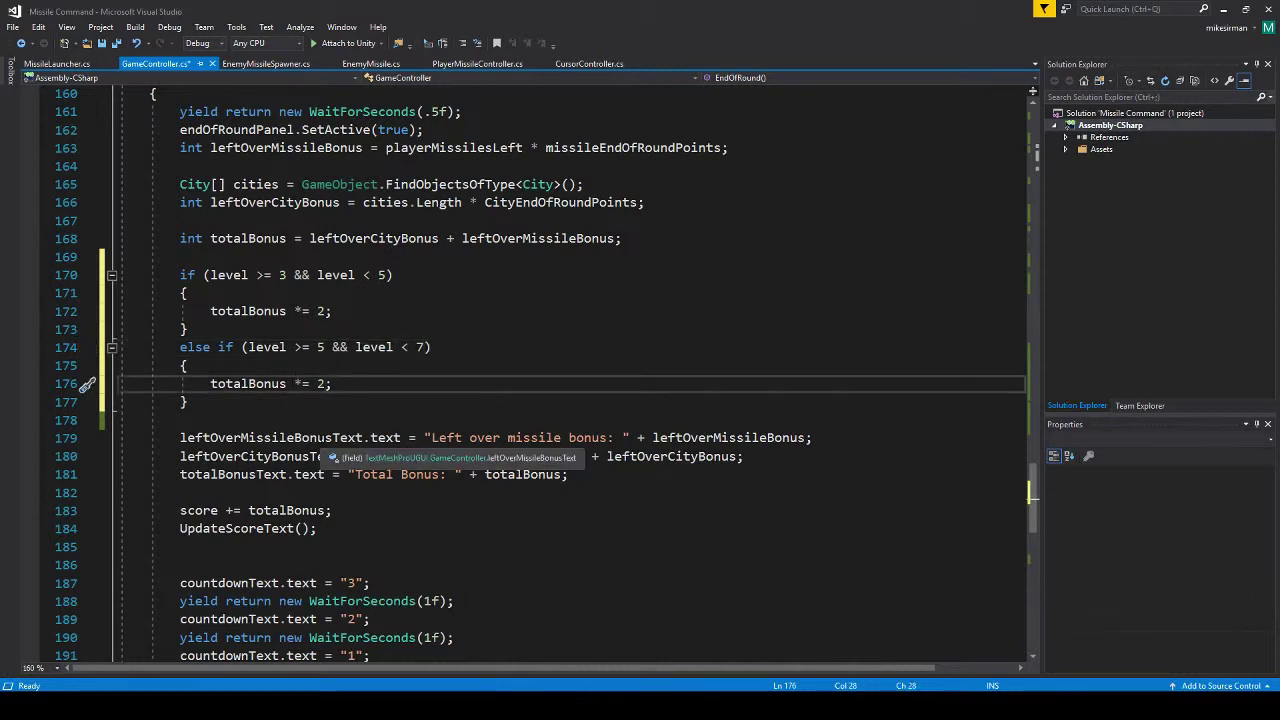
key("BackSpace")
type("3")
Duplicate the level 5–7 else-if block beneath itself.
left_click_drag(180, 347, 188, 402)
key("ctrl+c")
left_click(321, 420)
key("ctrl+v")
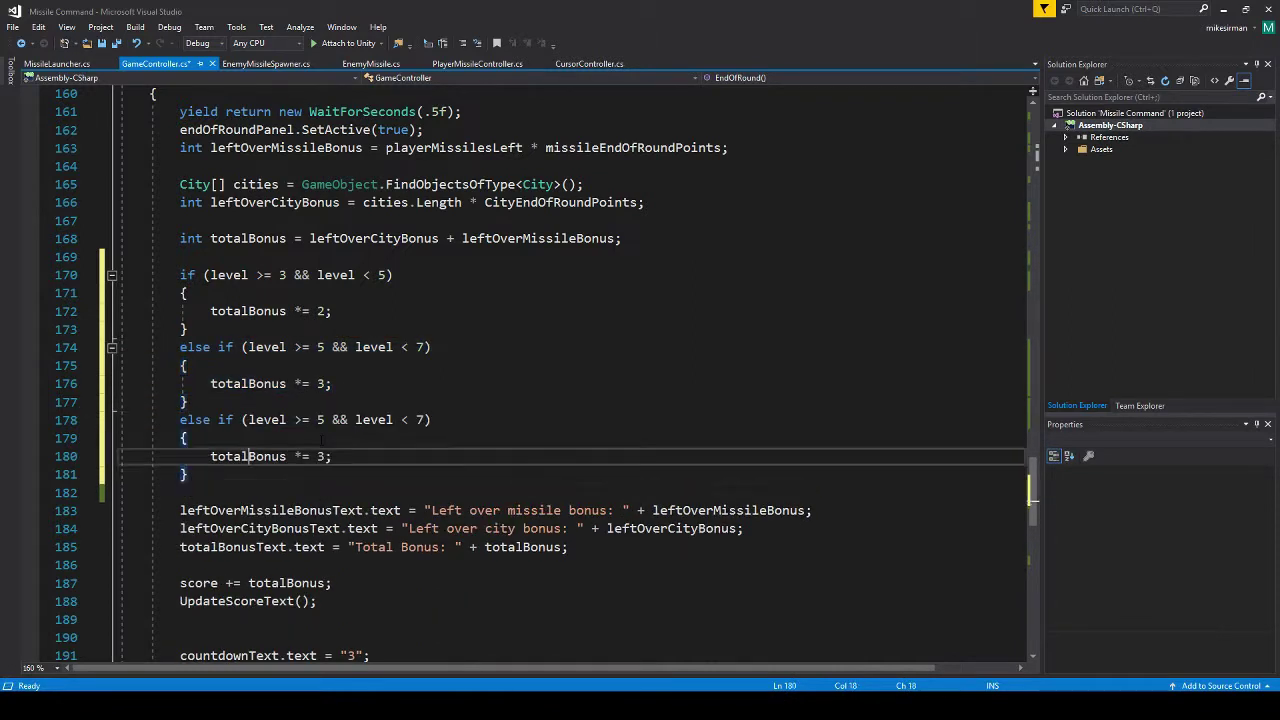
key("Up")
key("Up")
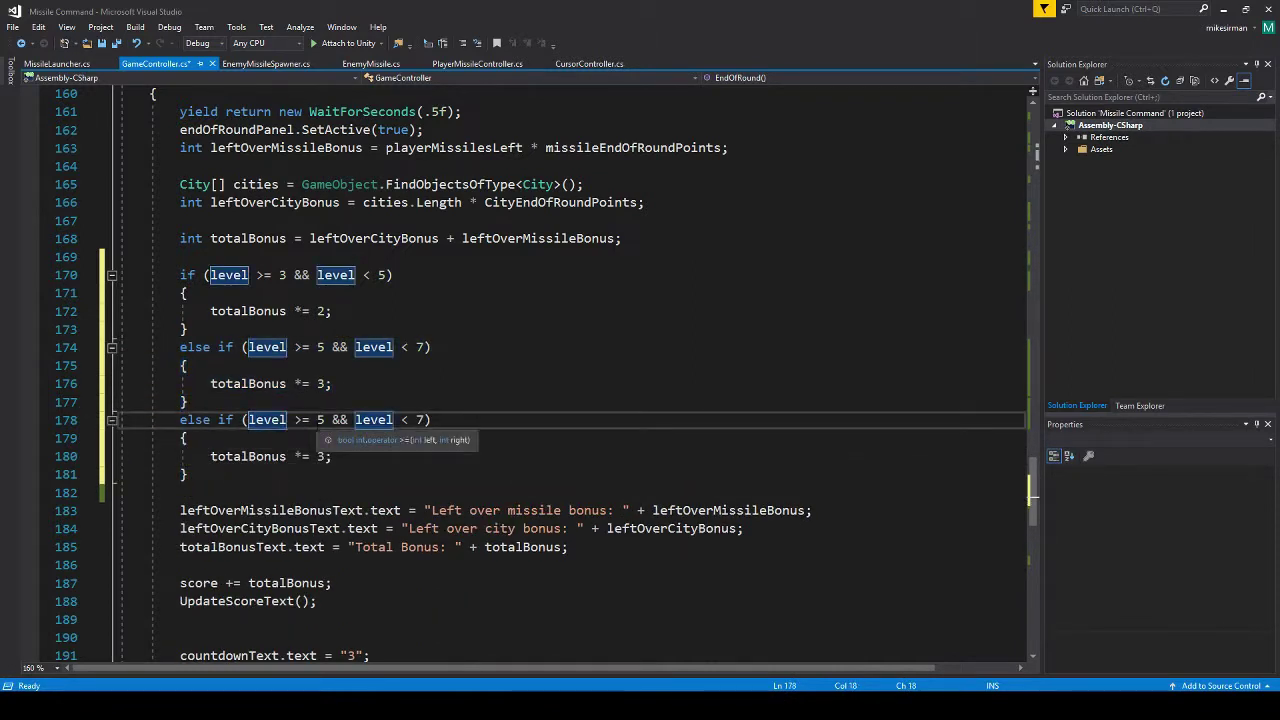
left_click(317, 420)
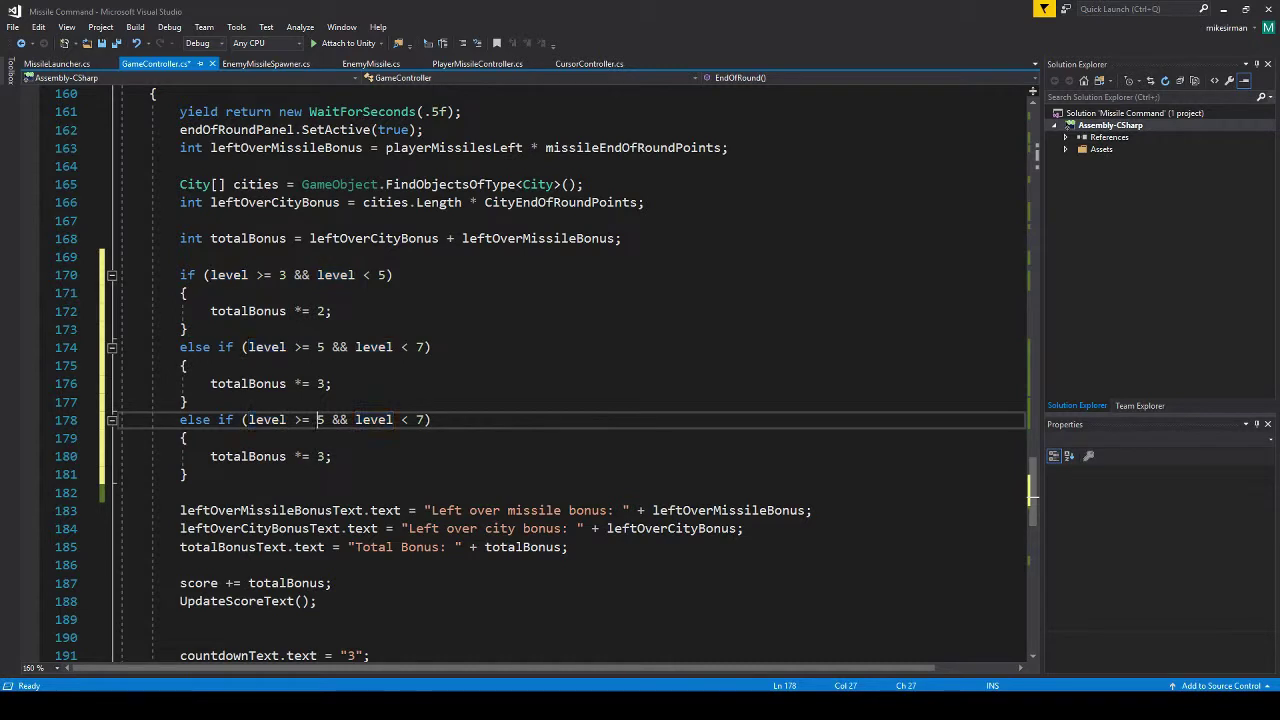
Change the duplicated branch to levels 7 to below 9 with totalBonus *= 4.
key("Delete")
type("7")
key("Right")
key("Right")
key("Right")
key("Right")
key("Right")
key("Right")
key("Delete")
type("9")
key("Down")
key("Down")
key("Left")
key("BackSpace")
type("5")
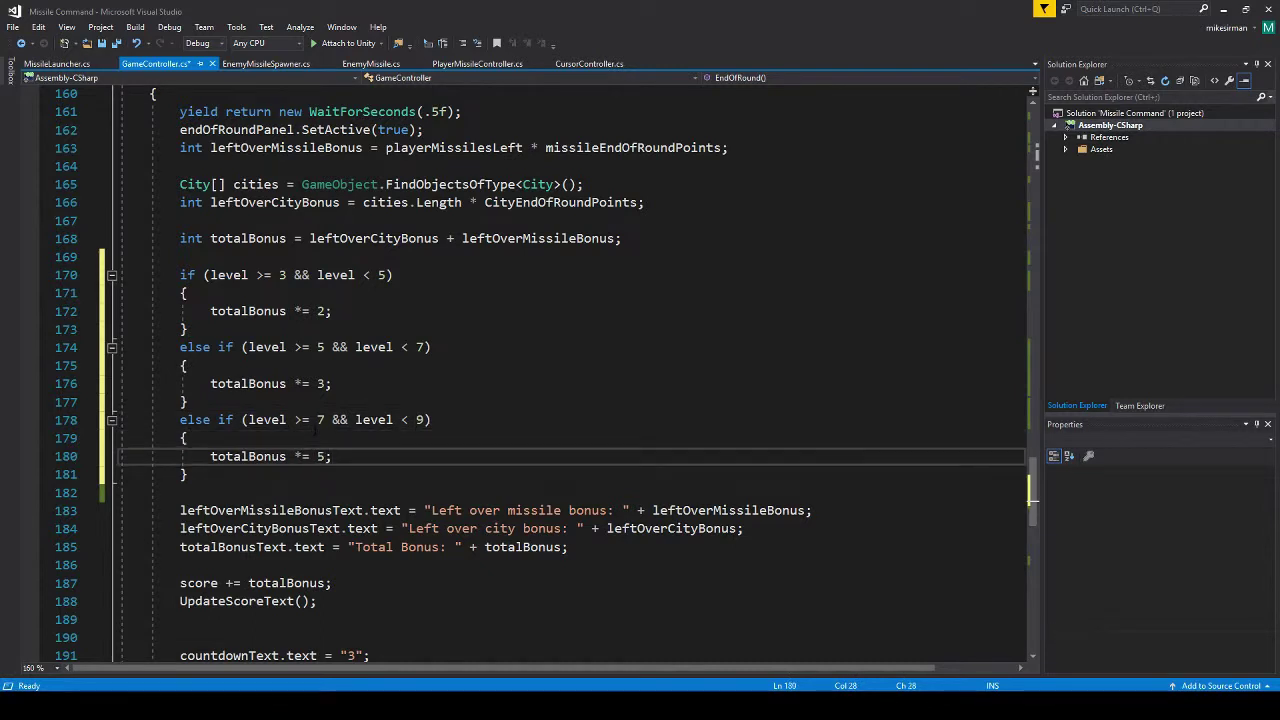
key("BackSpace")
type("4")
Duplicate the level 7–9 else-if block below itself.
key("Up")
key("Up")
key("Home")
key("shift+Down")
key("shift+Down")
key("shift+Down")
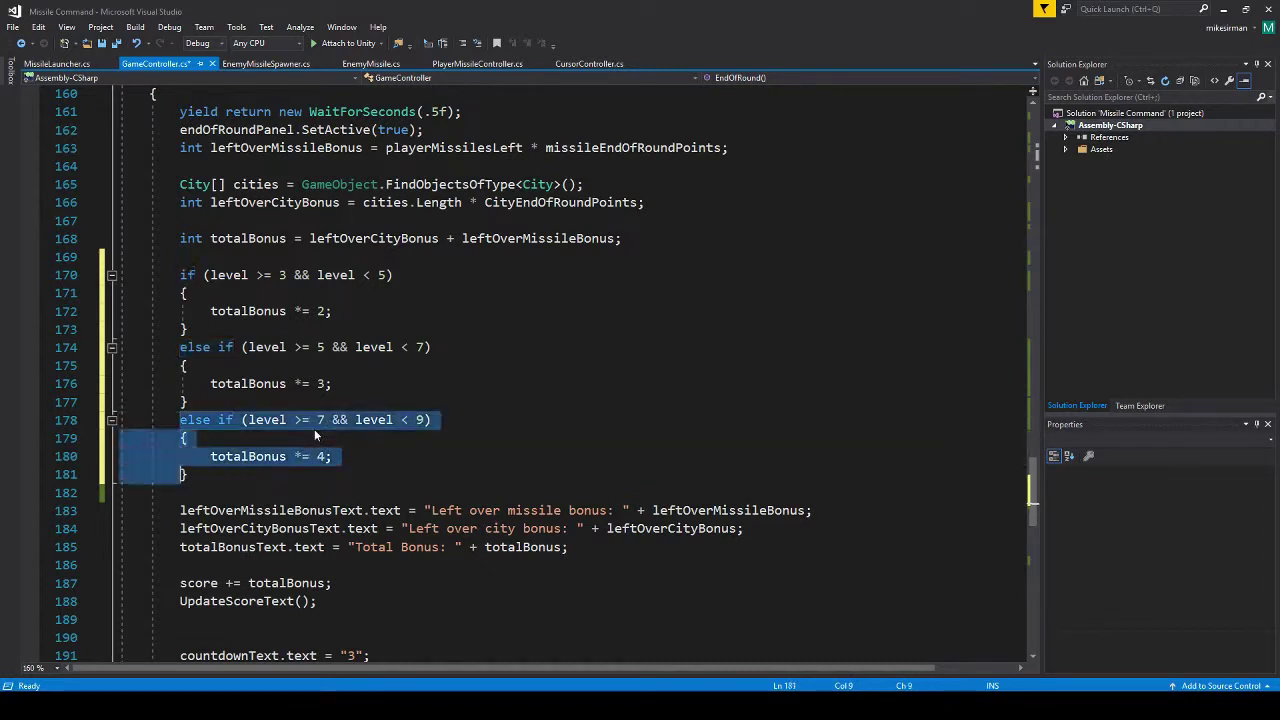
key("shift+End")
key("ctrl+c")
key("End")
key("Return")
key("ctrl+v")
key("Up")
key("Up")
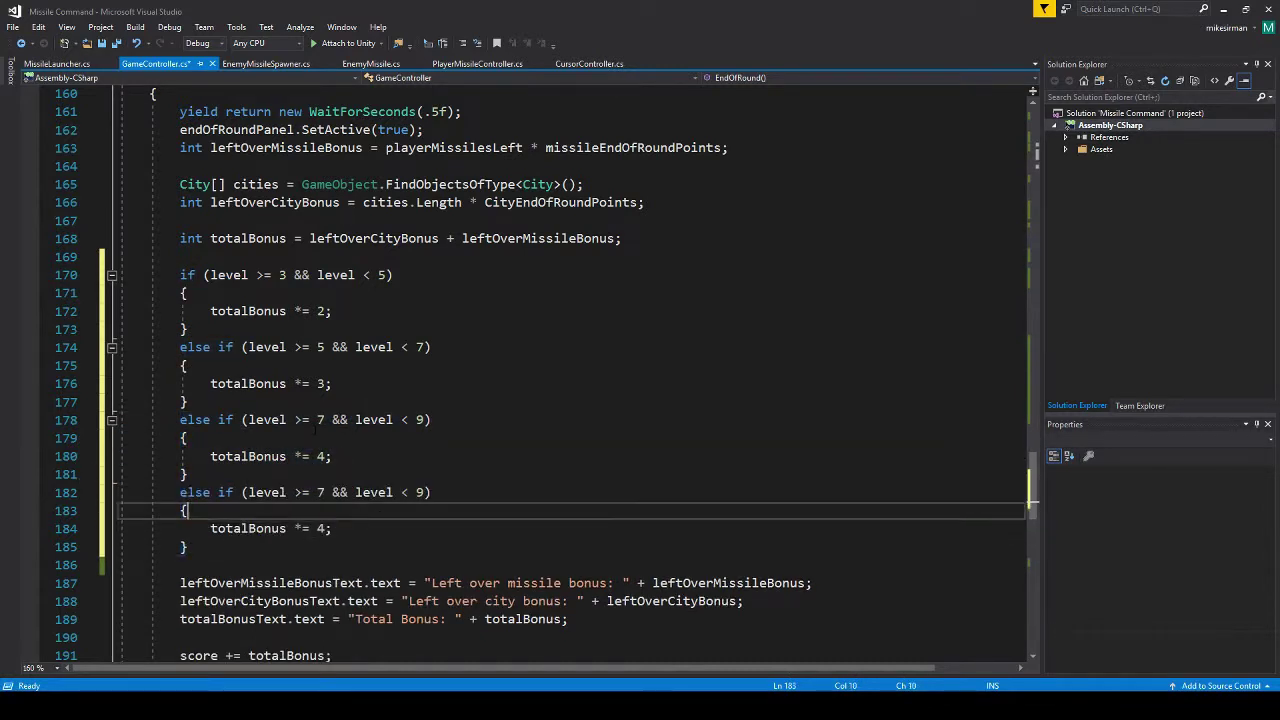
key("Up")
Change the new copy to levels 9 to below 11 with a larger multiplier.
key("ctrl+Right")
key("ctrl+Right")
key("ctrl+Right")
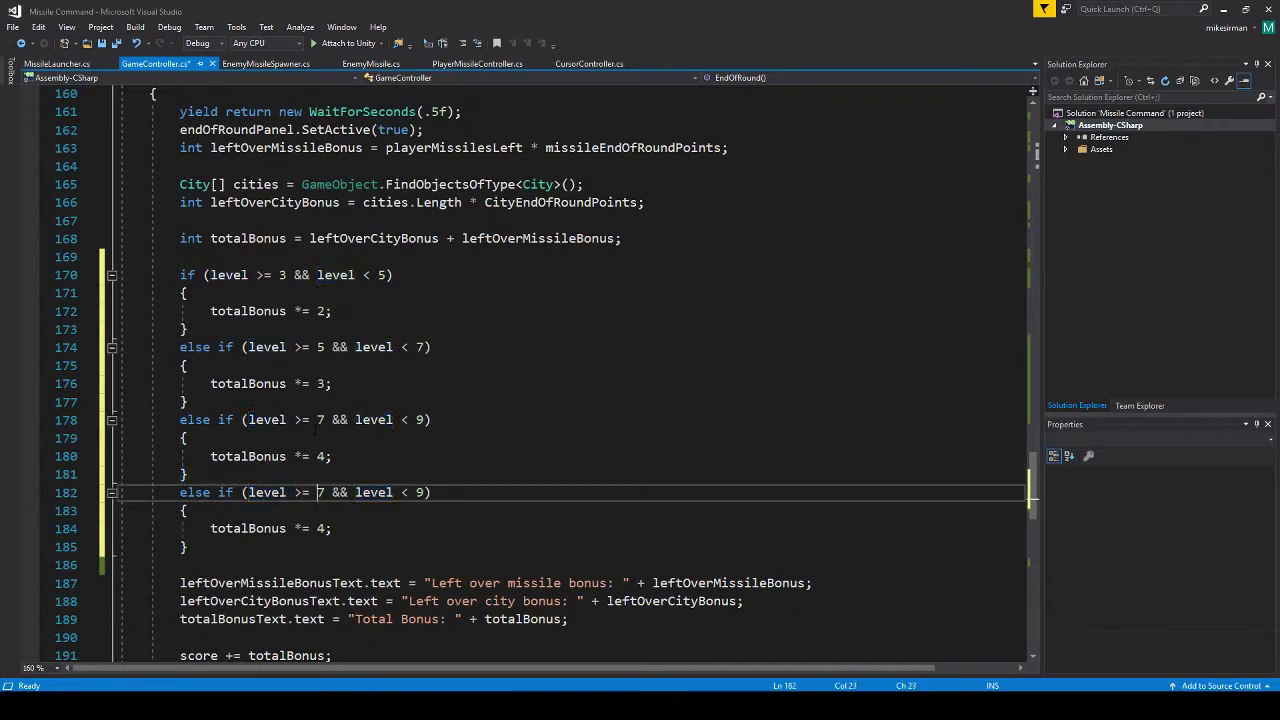
key("ctrl+Right")
key("Delete")
type("9")
key("ctrl+Right")
key("ctrl+Right")
key("ctrl+Right")
key("ctrl+Right")
key("Delete")
type("11")
key("Down")
key("Down")
key("End")
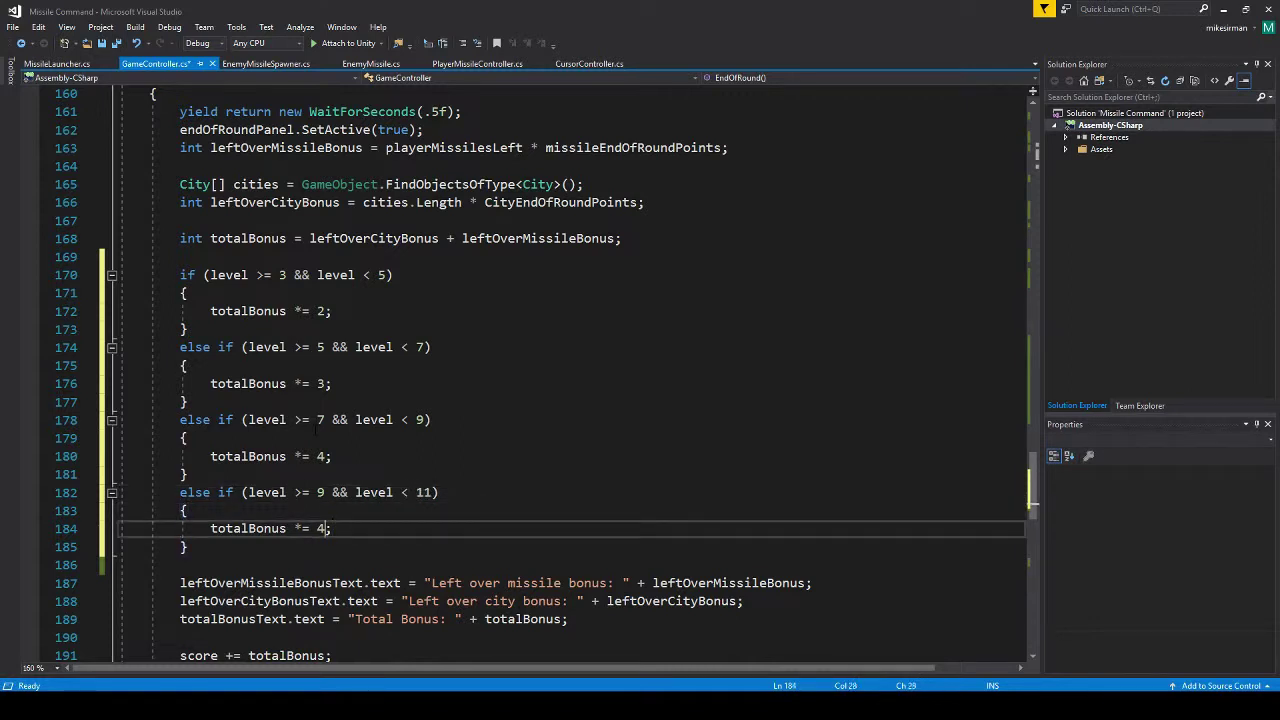
key("Left")
key("BackSpace")
type("6")
Duplicate the level 9–11 else-if block below itself.
key("Up")
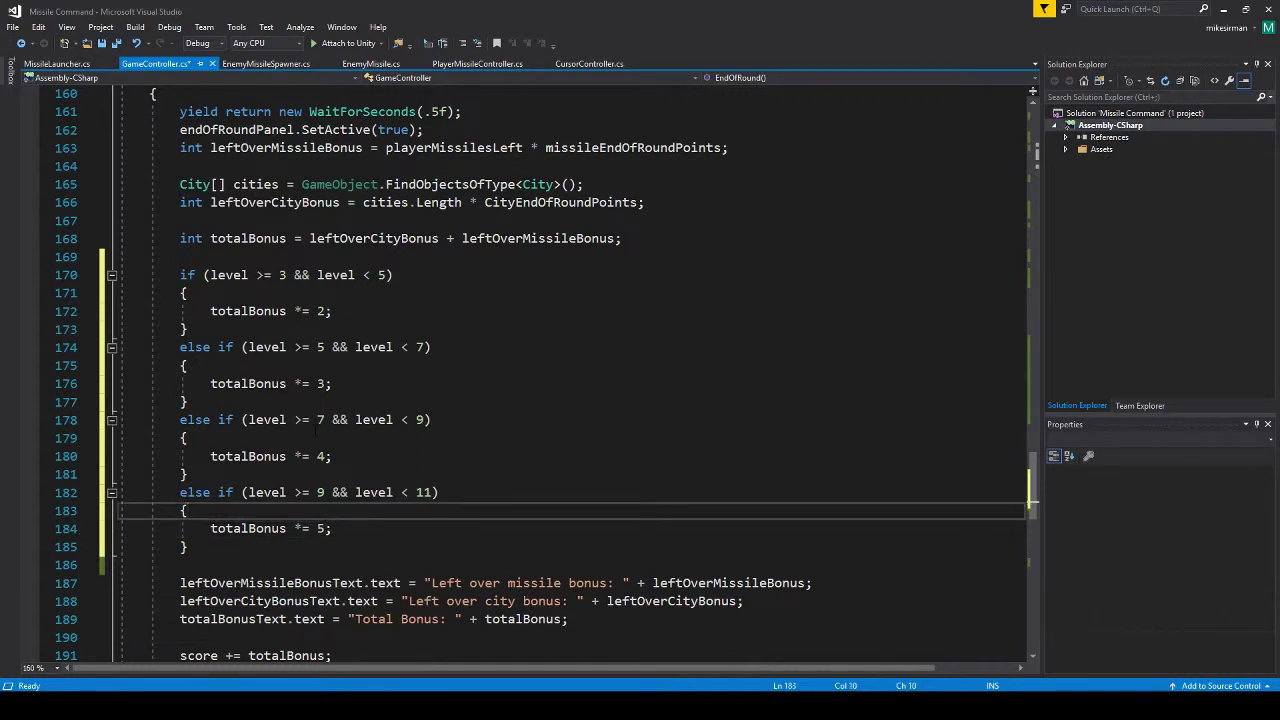
key("Up")
key("Home")
key("shift+Down")
key("shift+Down")
key("shift+Down")
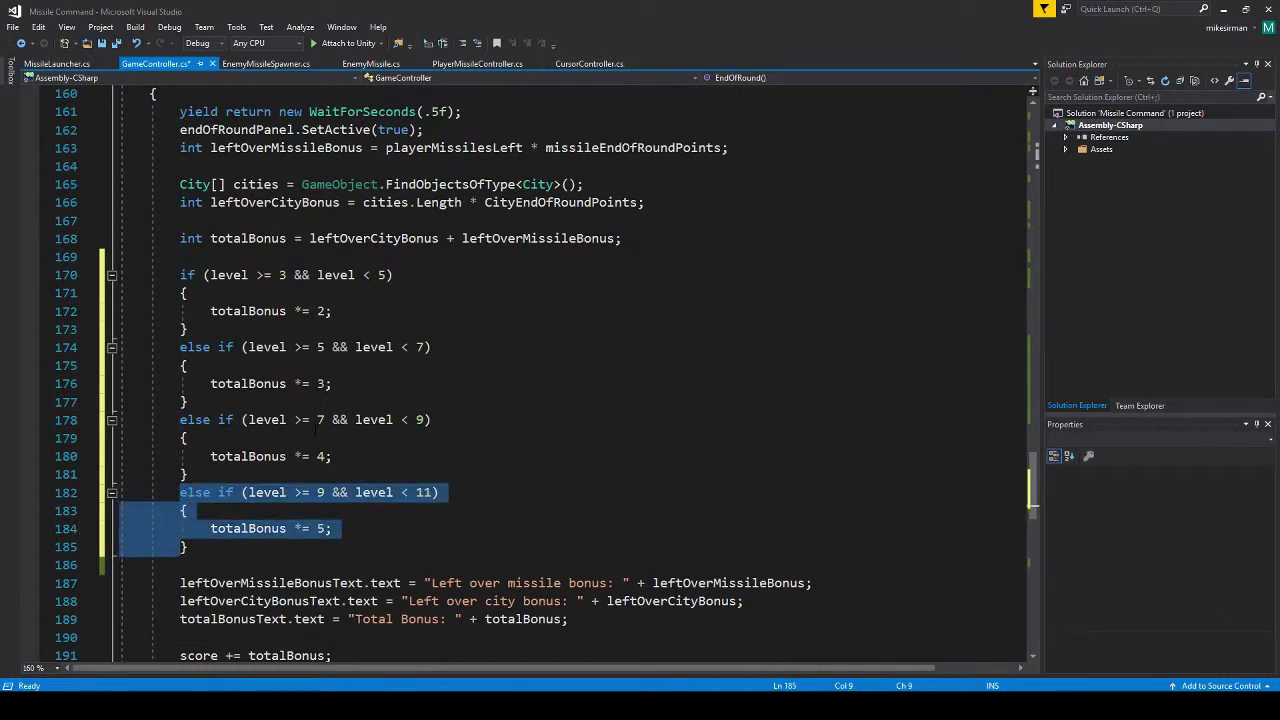
key("shift+End")
key("ctrl+c")
key("End")
key("Return")
key("ctrl+v")
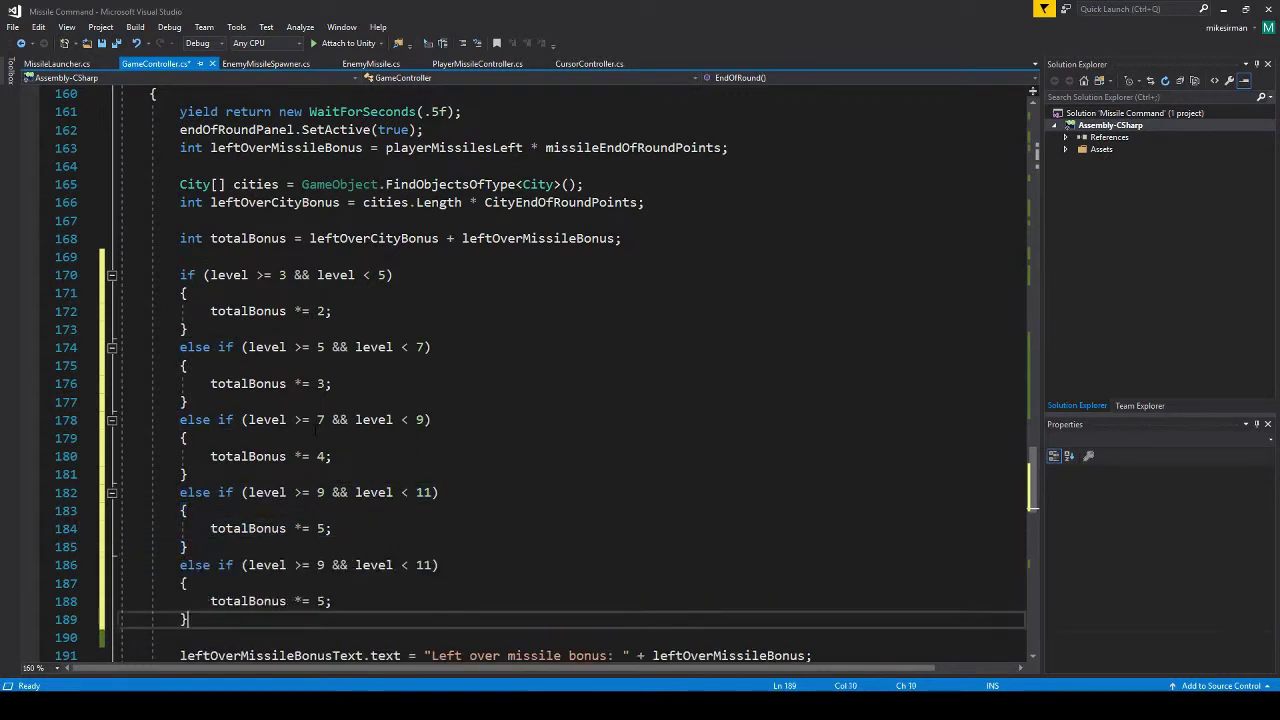
Make the final branch apply to level >= 11 with no upper limit, multiplier 6.
key("Up")
key("Up")
key("Up")
key("ctrl+Right")
key("ctrl+Right")
key("ctrl+Right")
key("ctrl+Right")
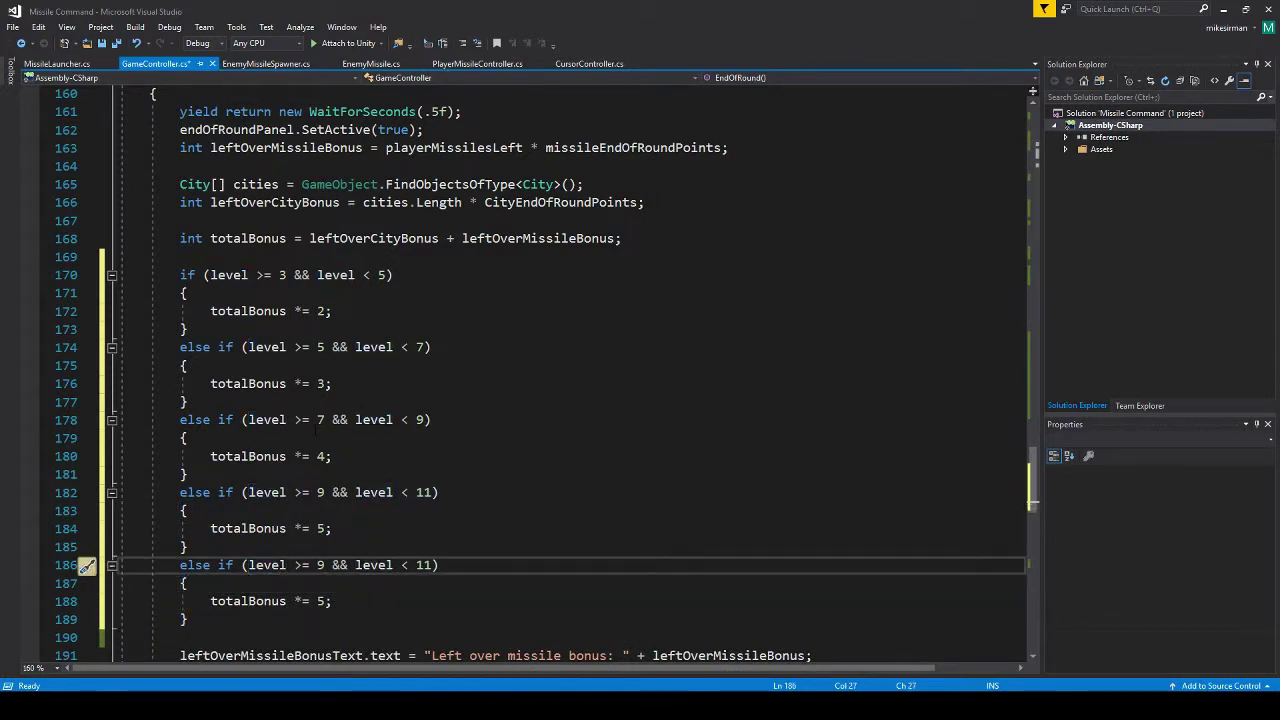
key("Delete")
type("11")
key("ctrl+shift+Right")
key("ctrl+shift+Right")
key("ctrl+shift+Right")
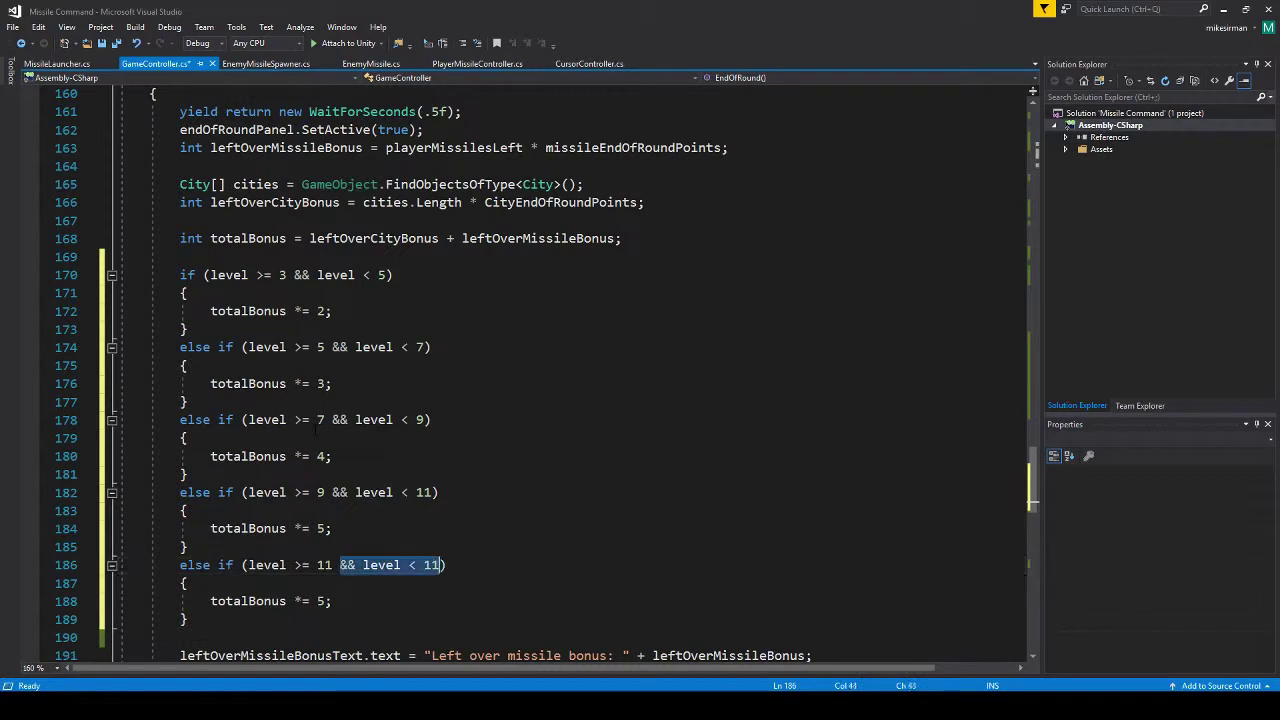
key("Delete")
key("BackSpace")
key("Down")
key("Down")
key("Down")
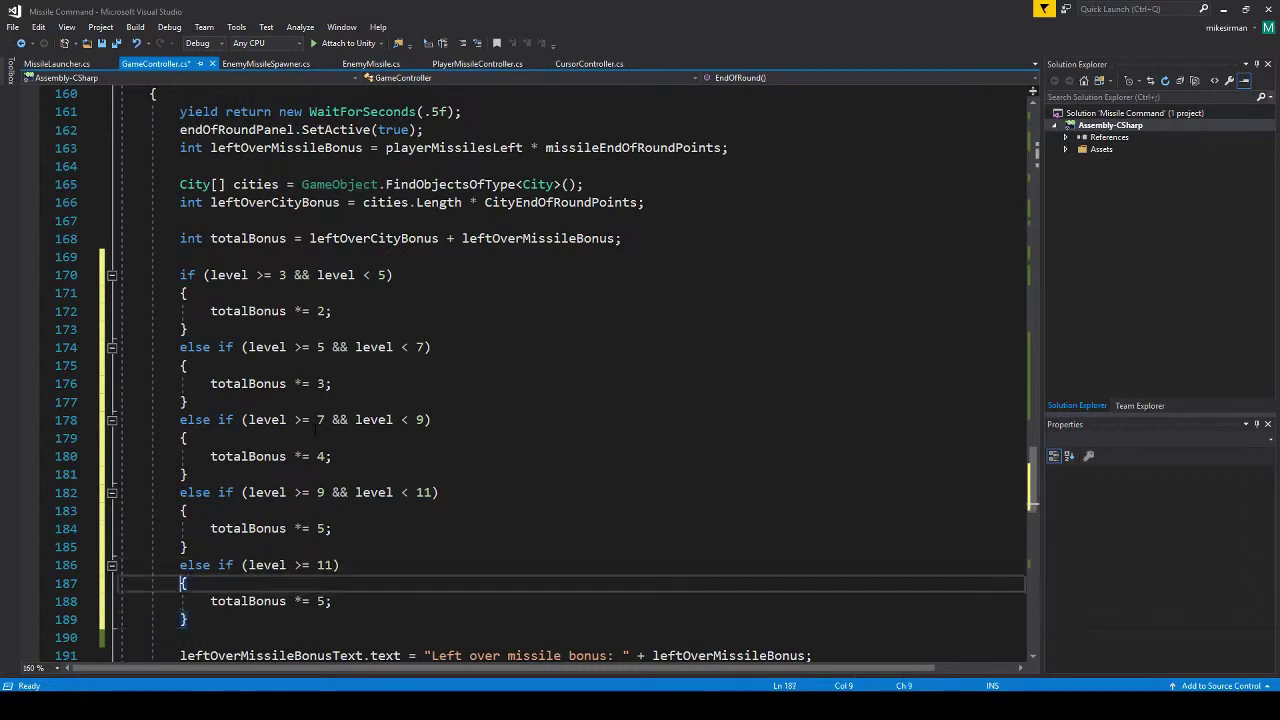
key("Down")
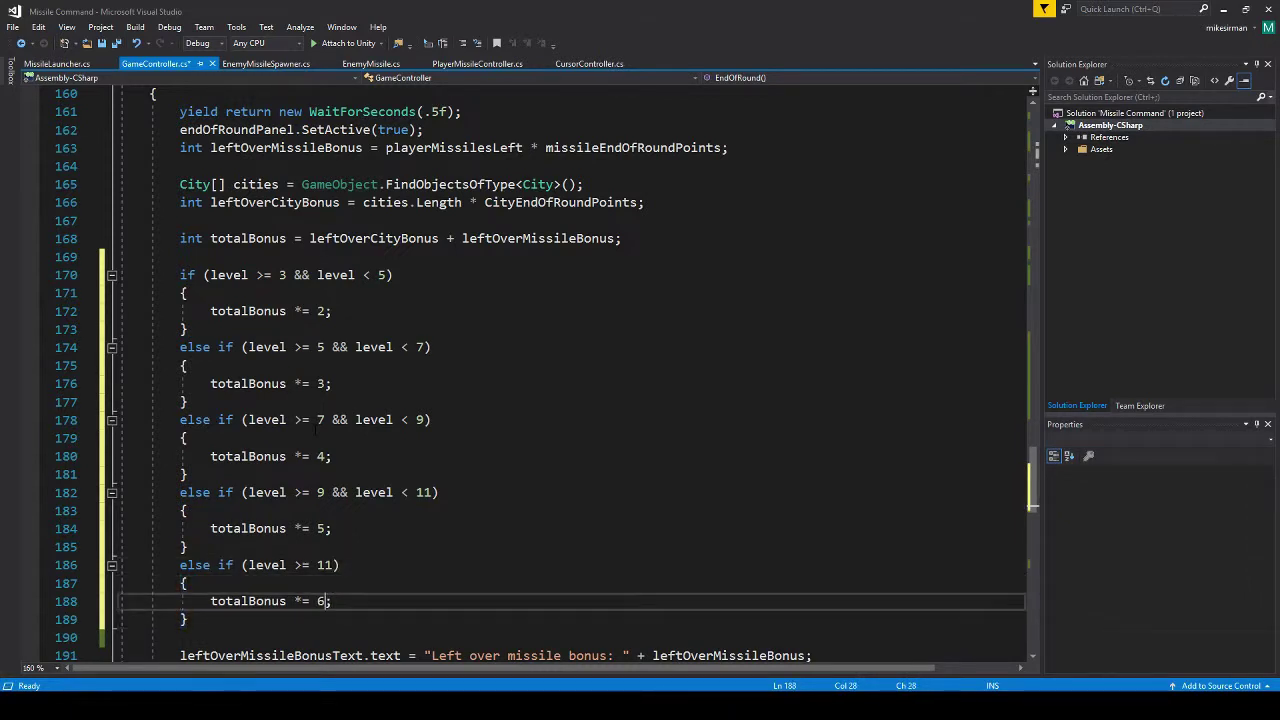
Review the finished bonus chain and return to the Unity editor.
scroll(87, 549, "down", 1)
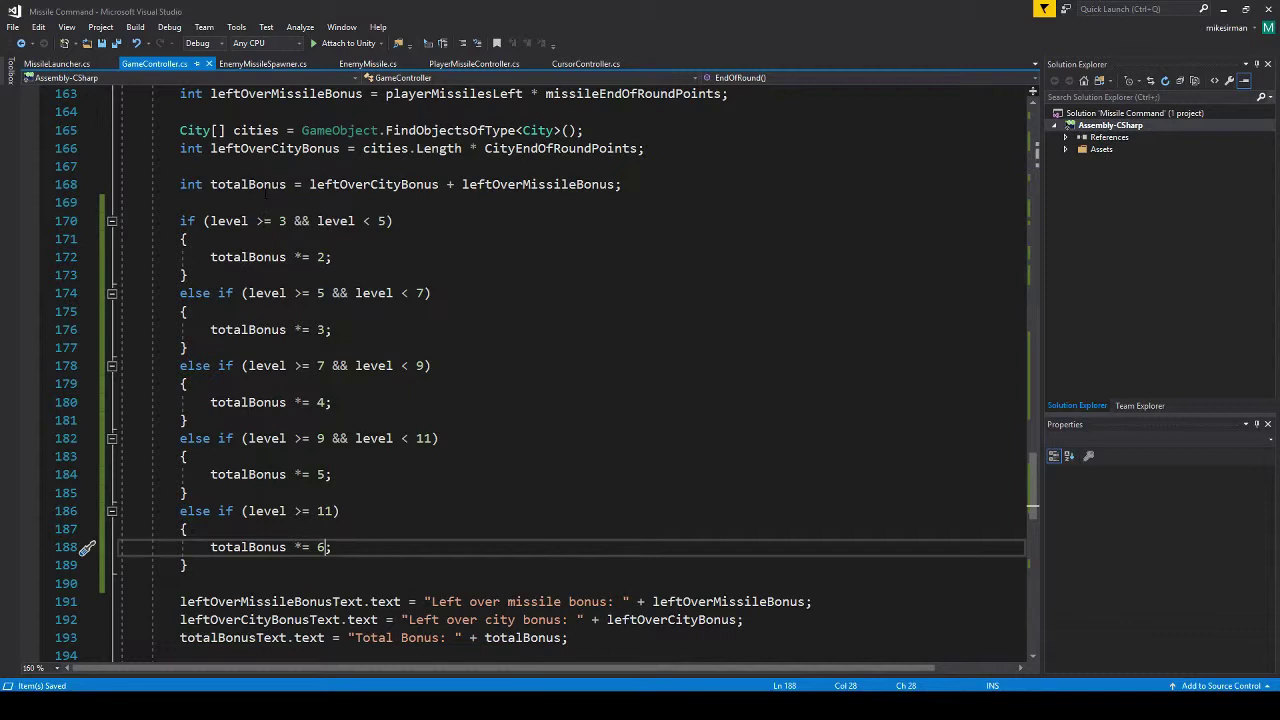
scroll(325, 384, "down", 1)
scroll(325, 384, "down", 1)
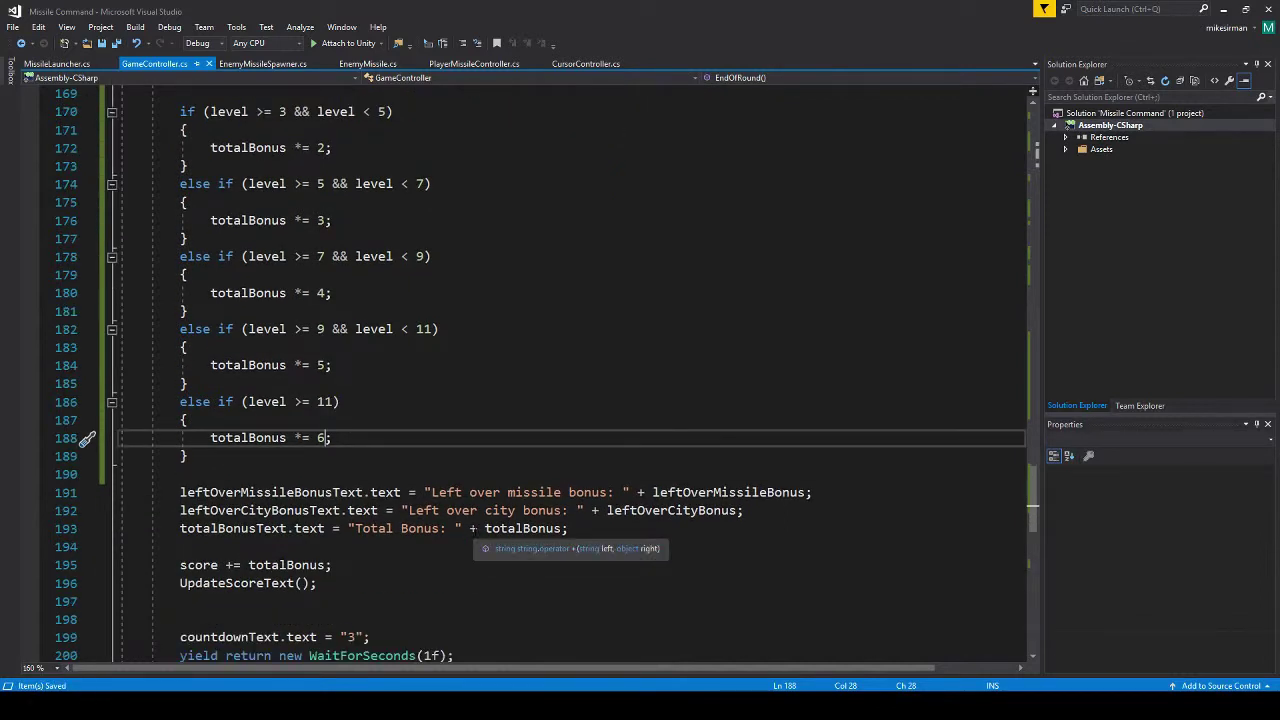
key("alt+Tab")
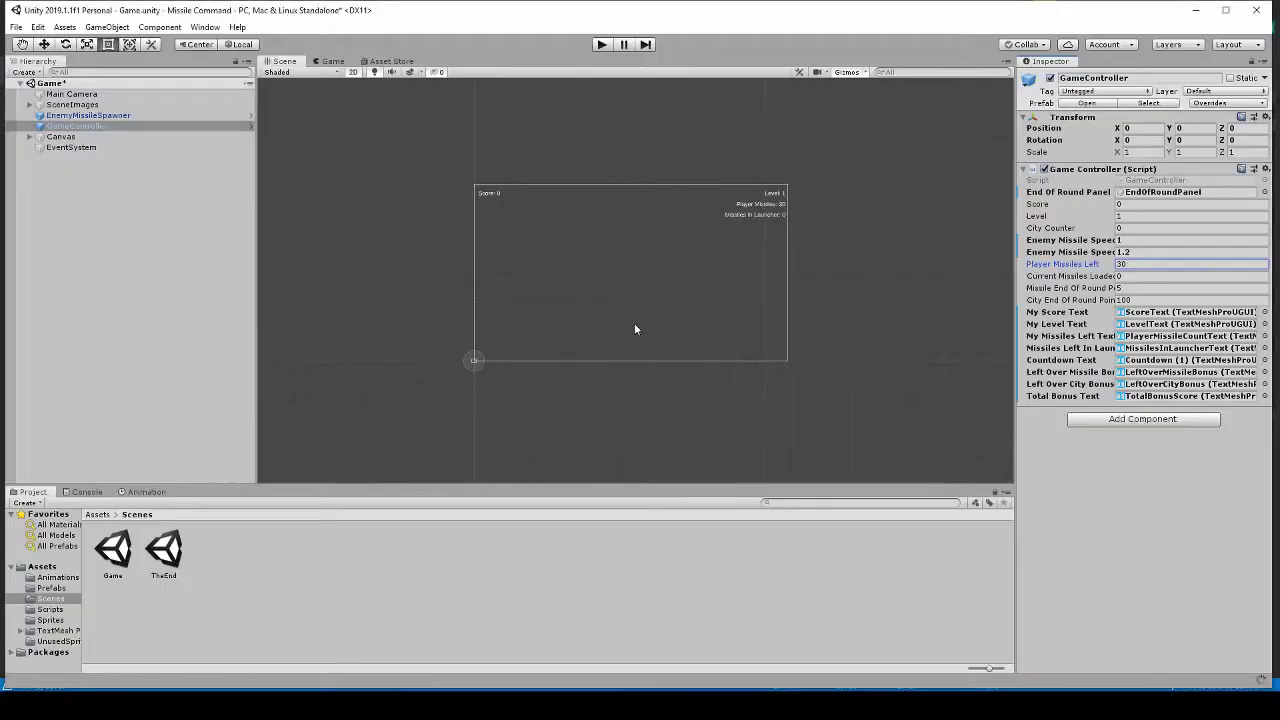
Start Play mode and shoot down the first wave of enemy missiles.
left_click(600, 45)
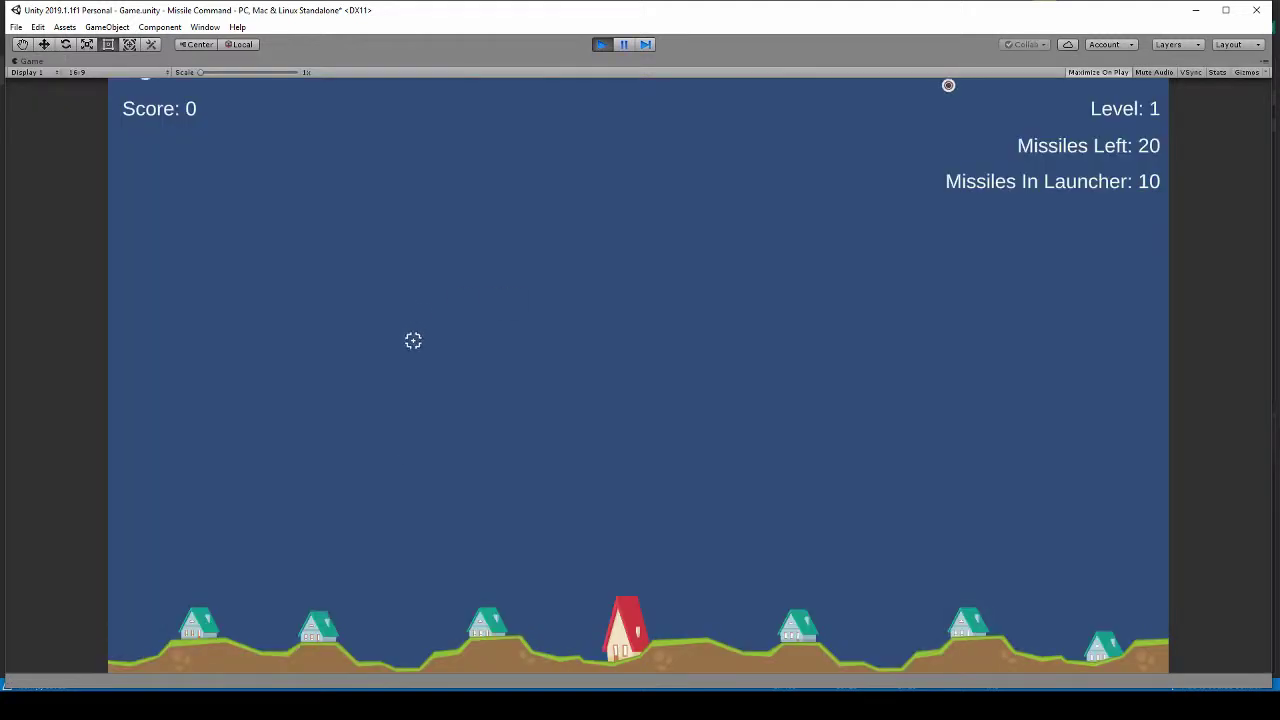
left_click(862, 141)
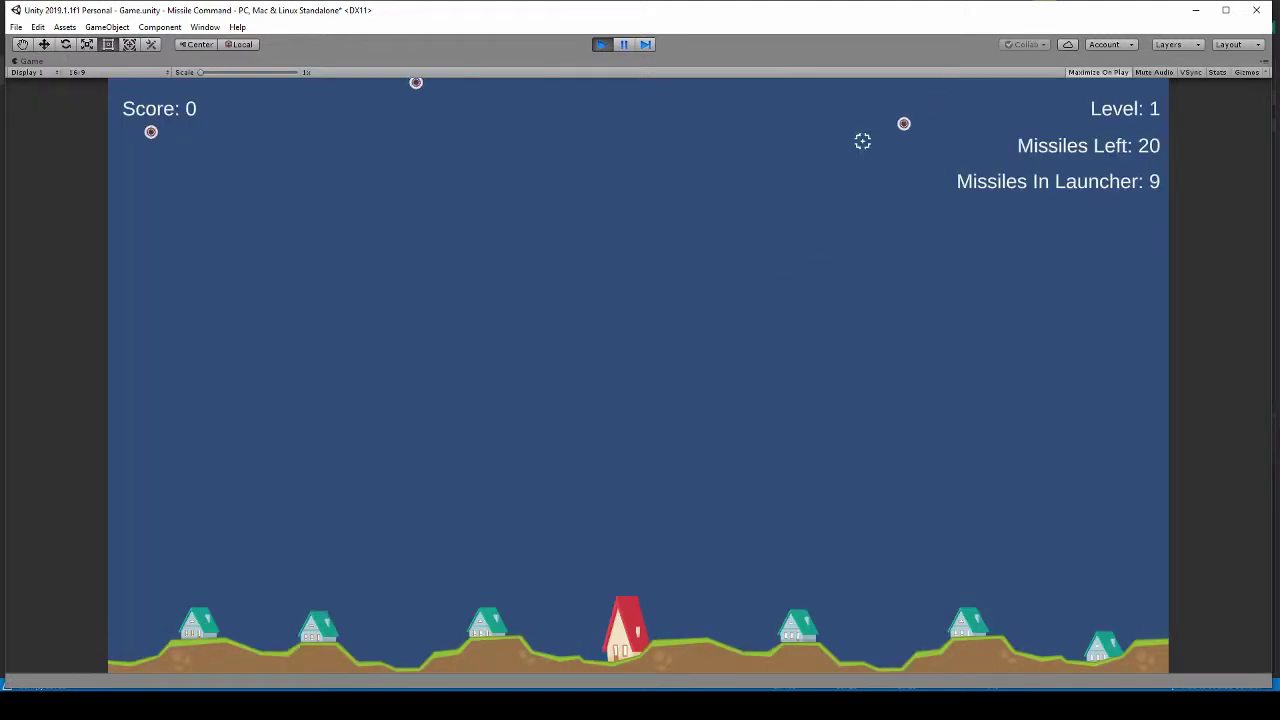
left_click(594, 142)
left_click(205, 280)
left_click(222, 320)
left_click(216, 400)
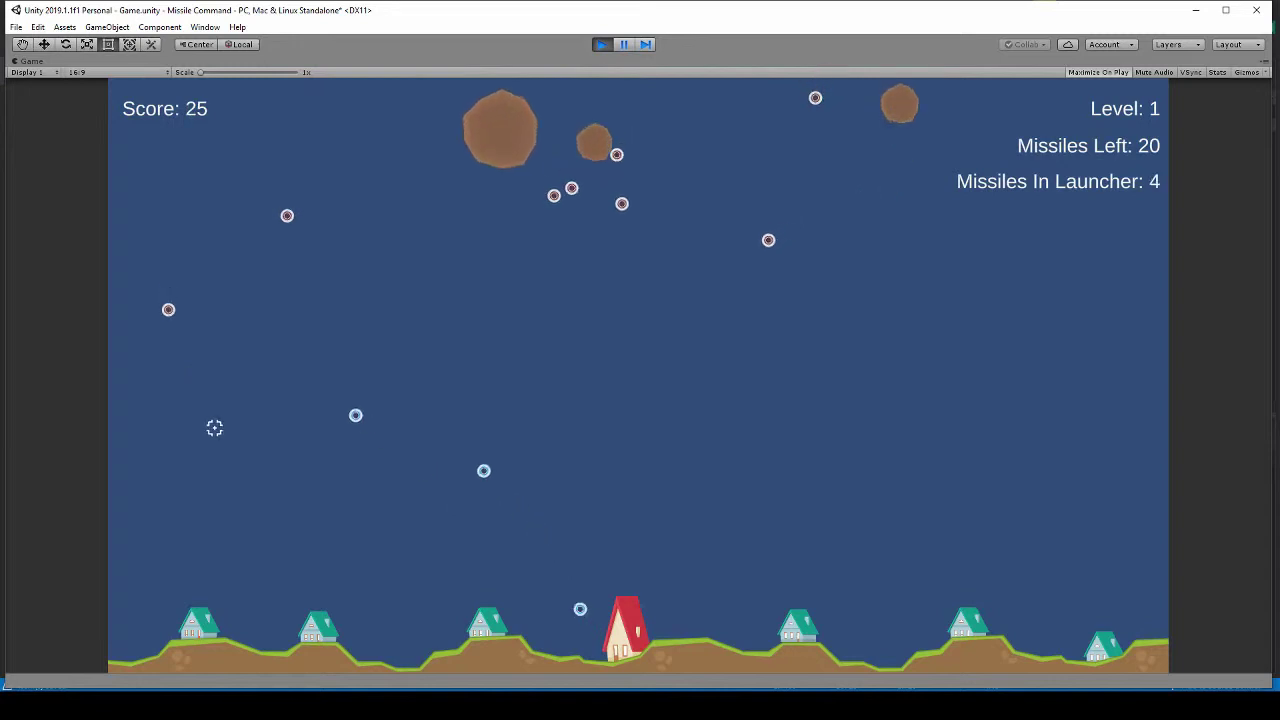
left_click(620, 330)
left_click(610, 368)
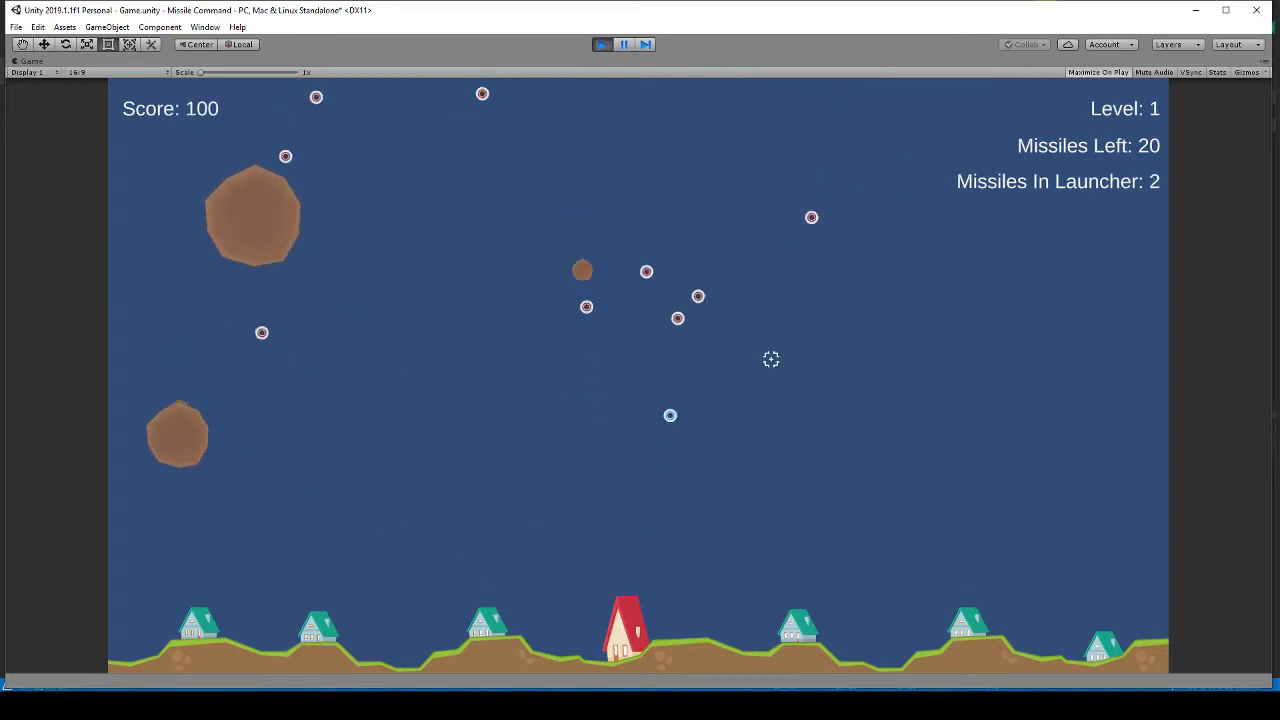
left_click(765, 361)
left_click(612, 421)
left_click(222, 500)
left_click(636, 526)
left_click(281, 448)
left_click(401, 441)
left_click(596, 420)
left_click(980, 445)
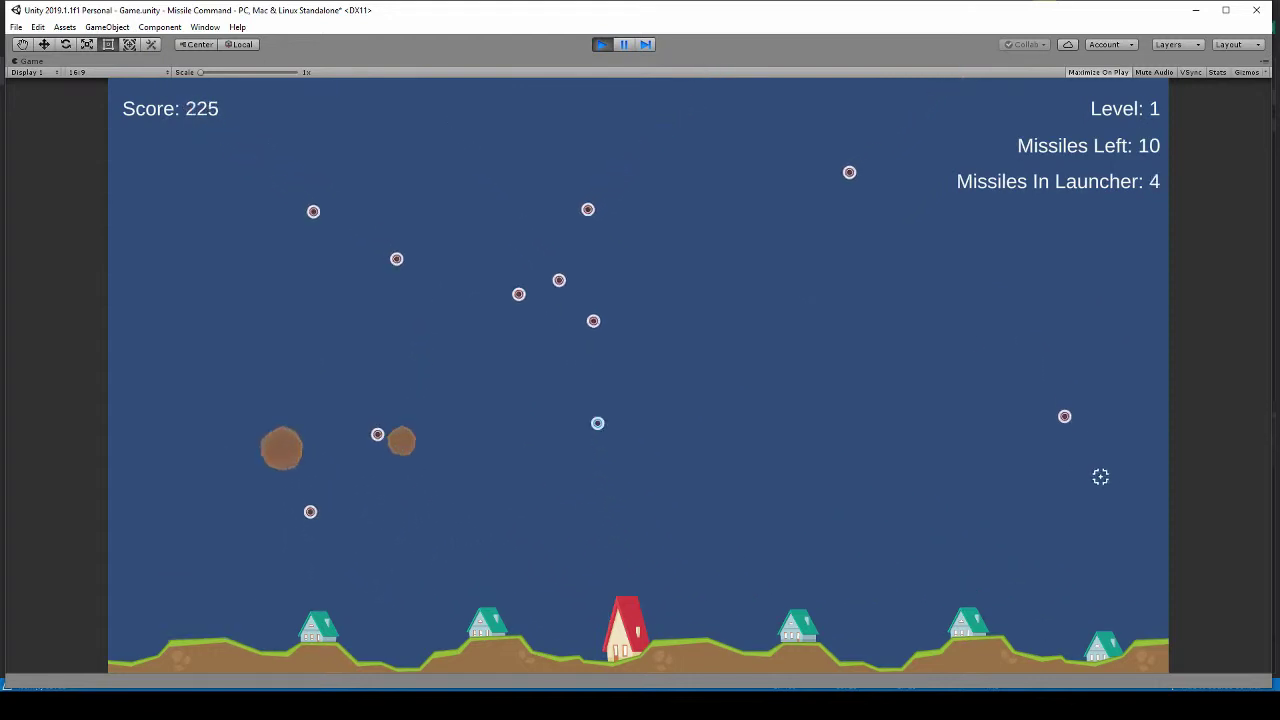
left_click(693, 432)
left_click(410, 432)
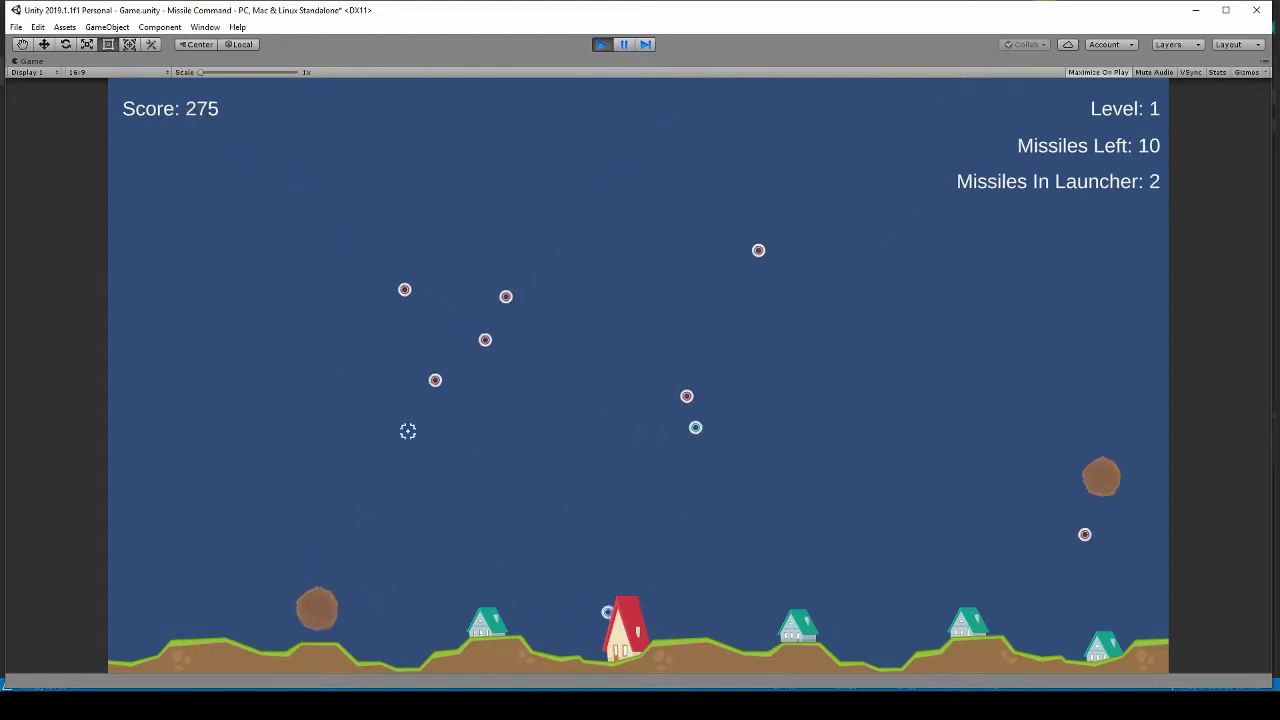
left_click(540, 390)
left_click(566, 393)
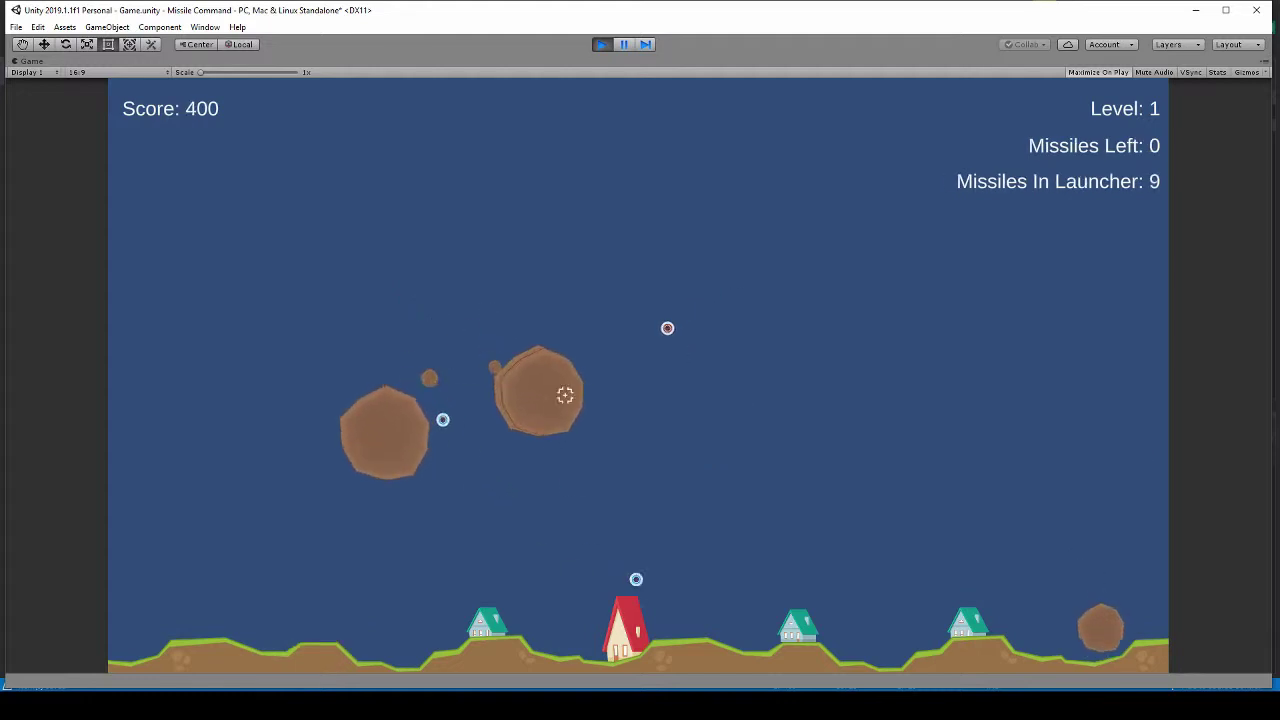
left_click(530, 436)
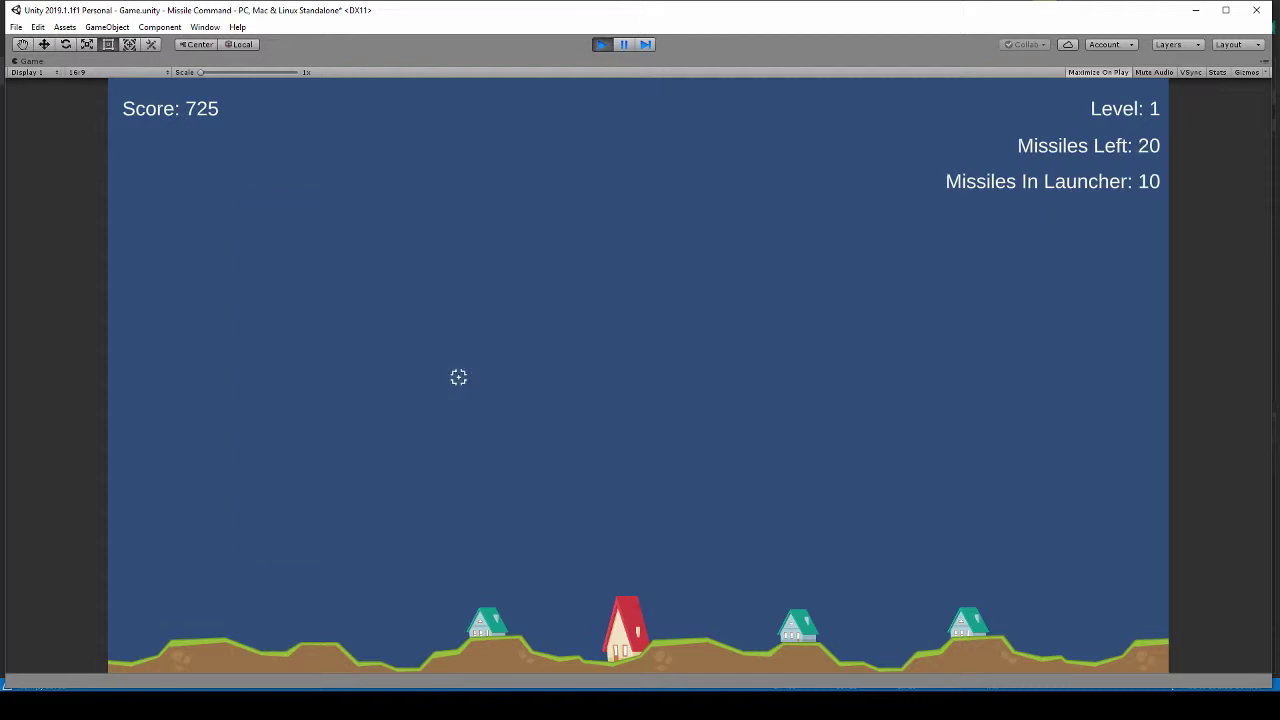
Intercept the second wave of enemy missiles to finish the round.
left_click(1066, 241)
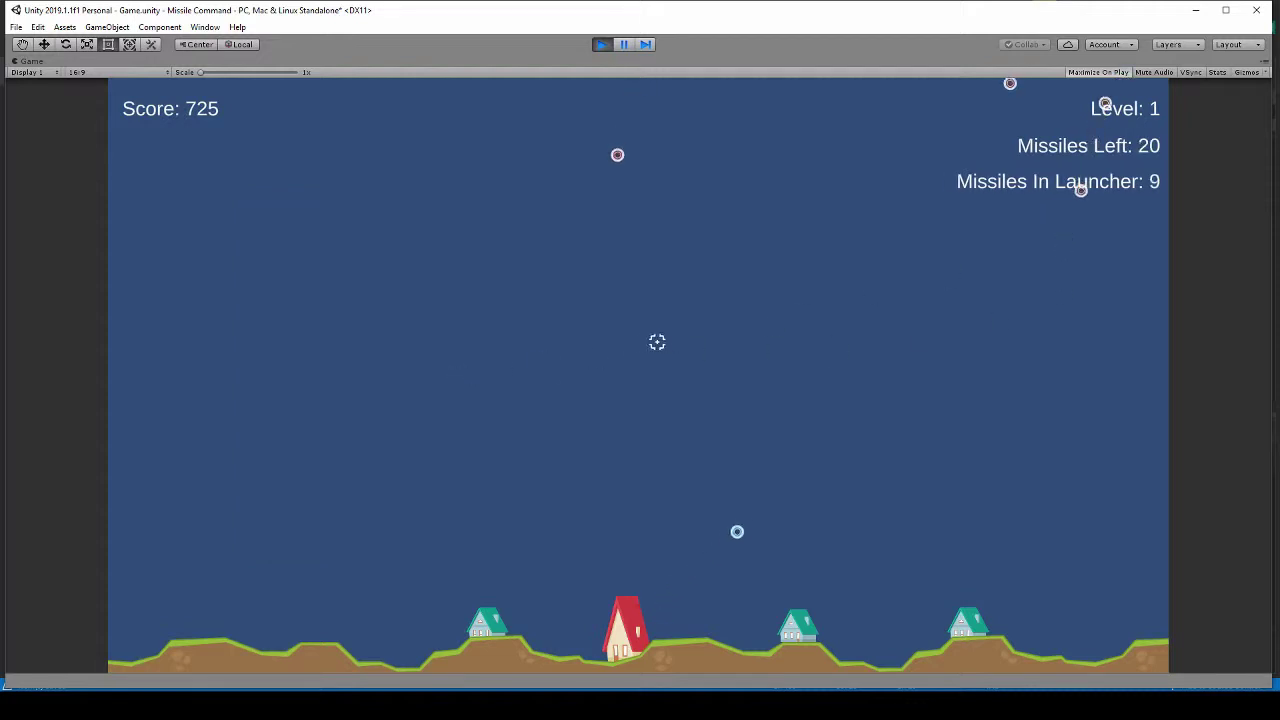
left_click(562, 223)
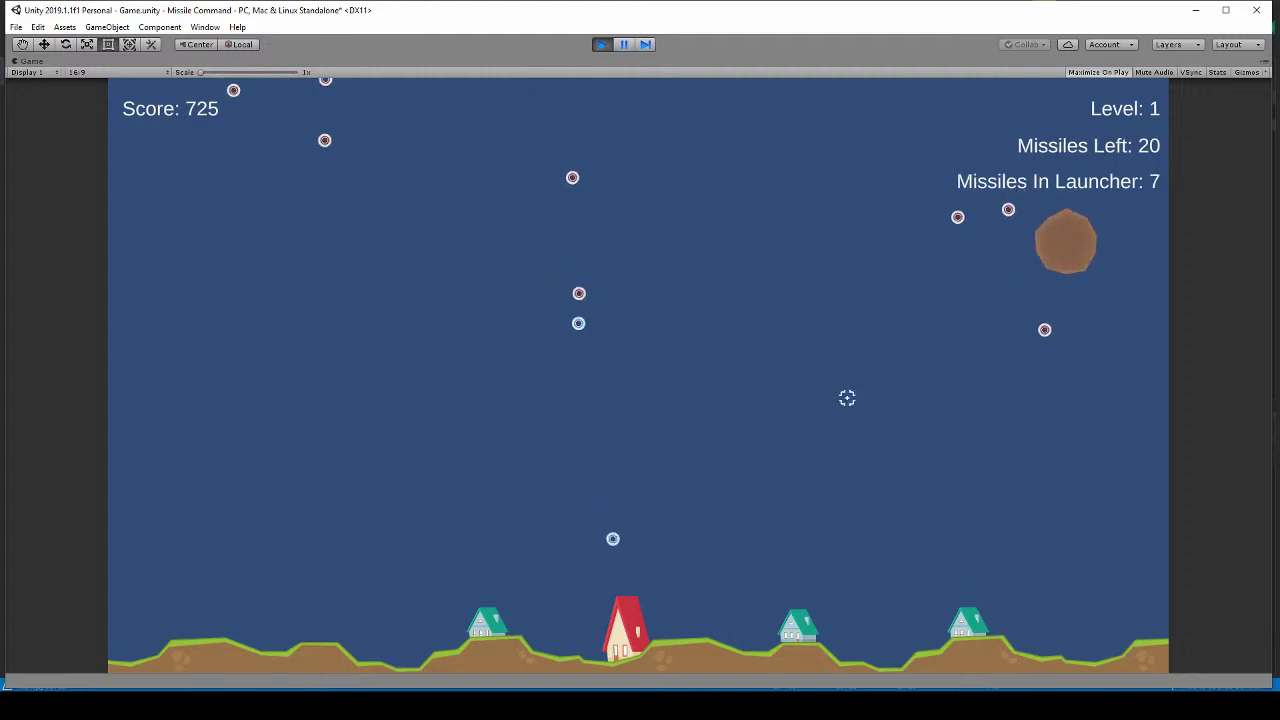
left_click(883, 337)
left_click(1015, 472)
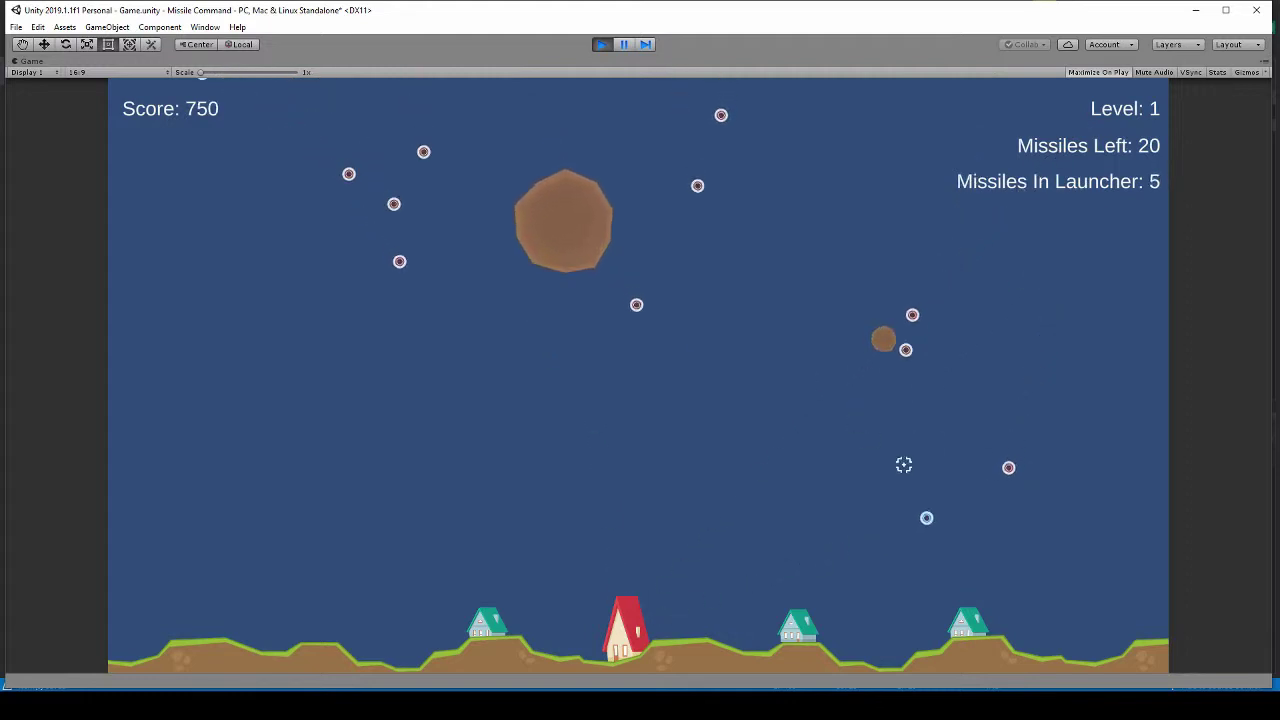
left_click(966, 569)
left_click(688, 441)
left_click(763, 400)
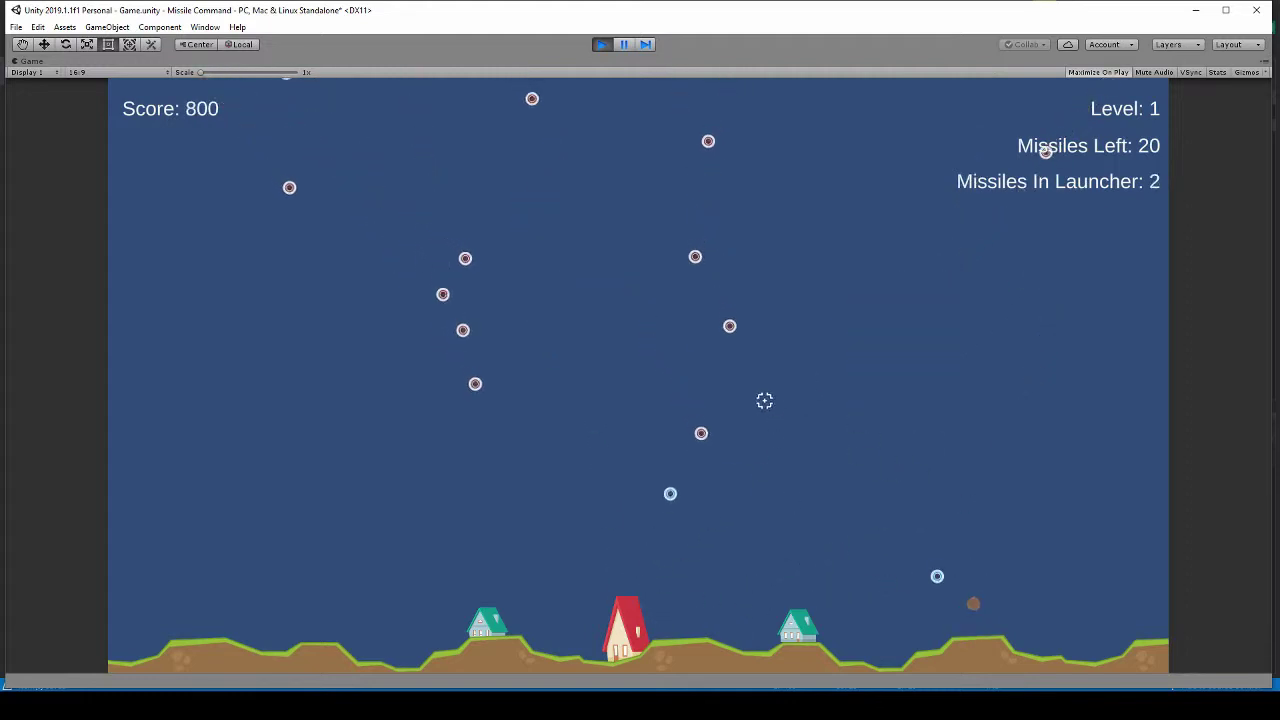
left_click(514, 451)
left_click(460, 446)
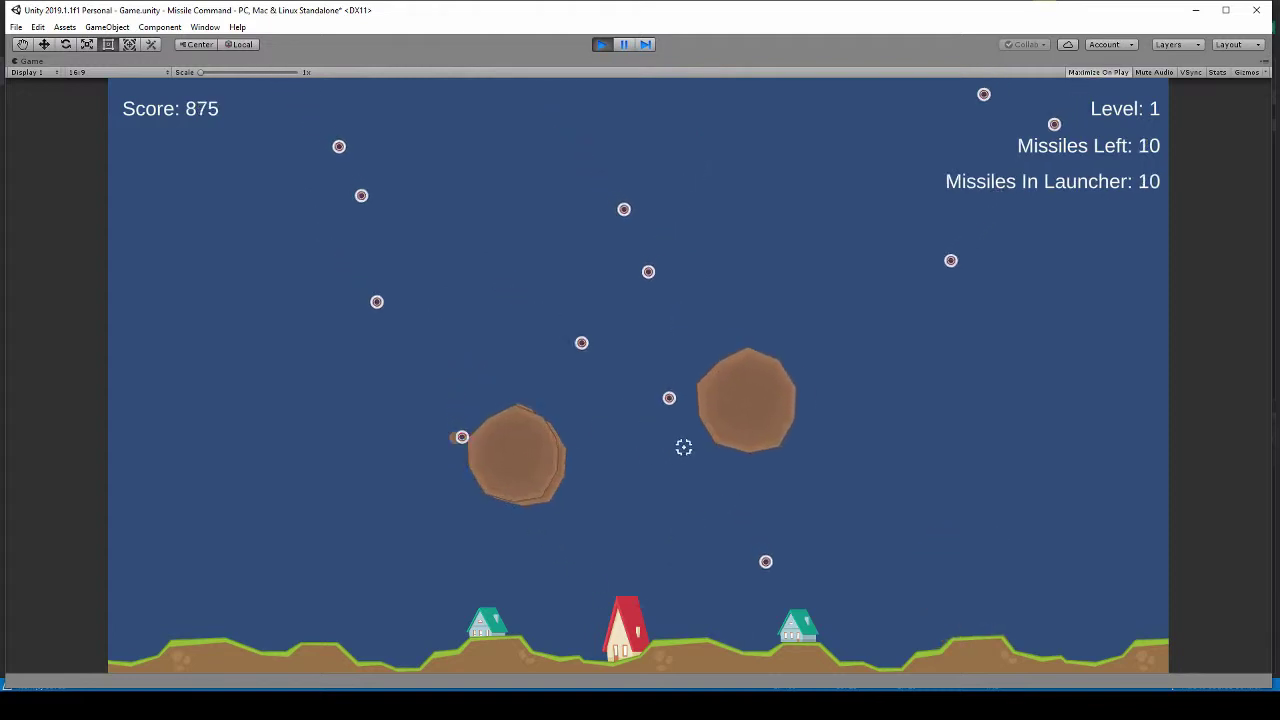
left_click(620, 449)
left_click(671, 440)
left_click(503, 463)
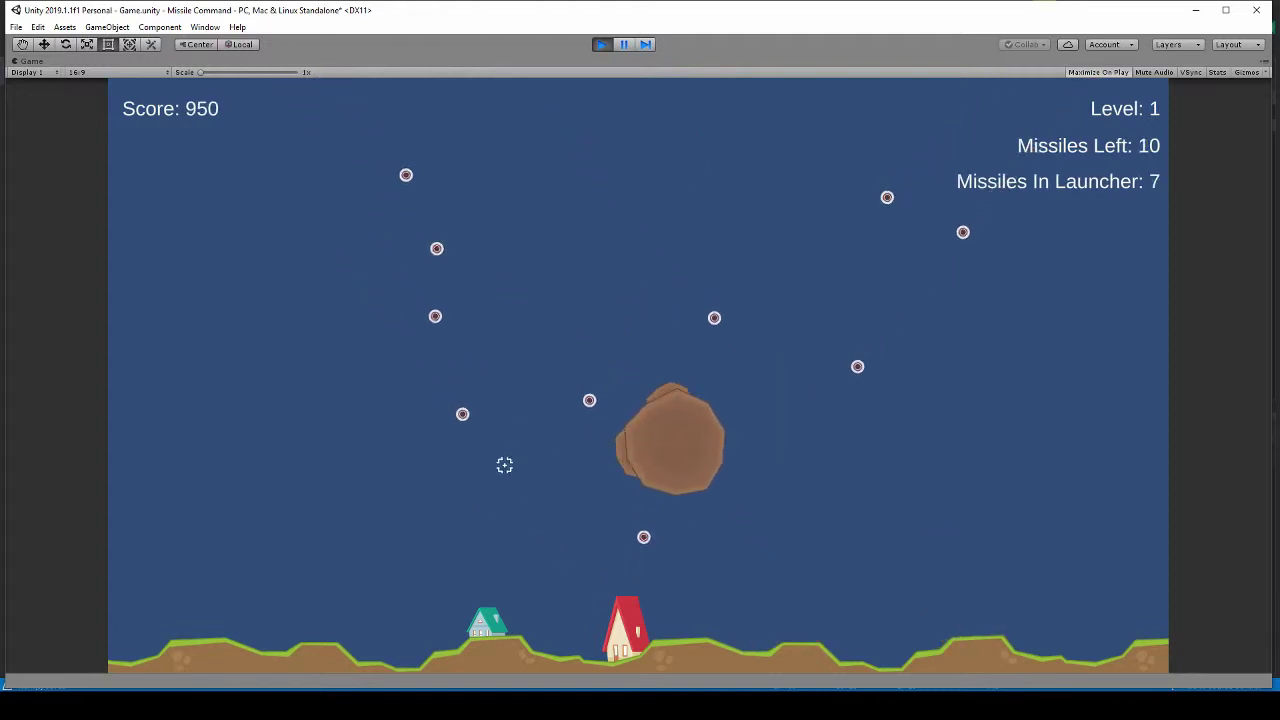
left_click(694, 477)
left_click(742, 480)
left_click(569, 463)
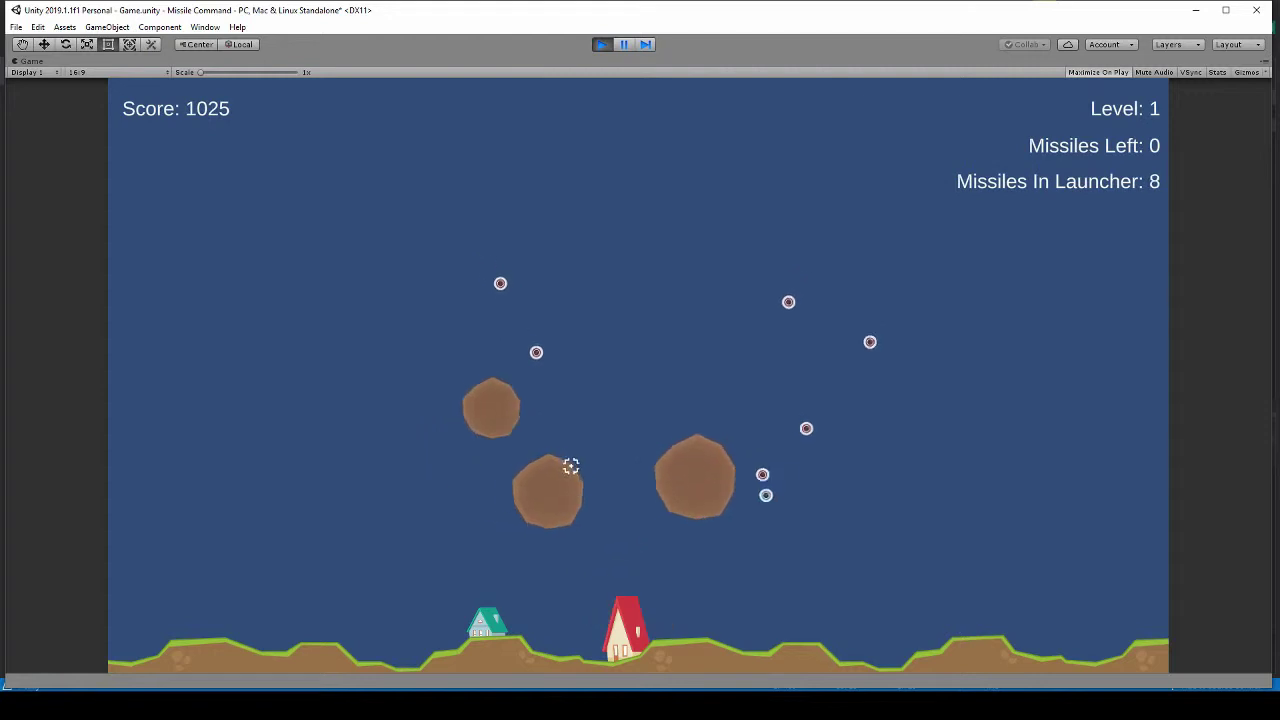
left_click(771, 451)
left_click(640, 460)
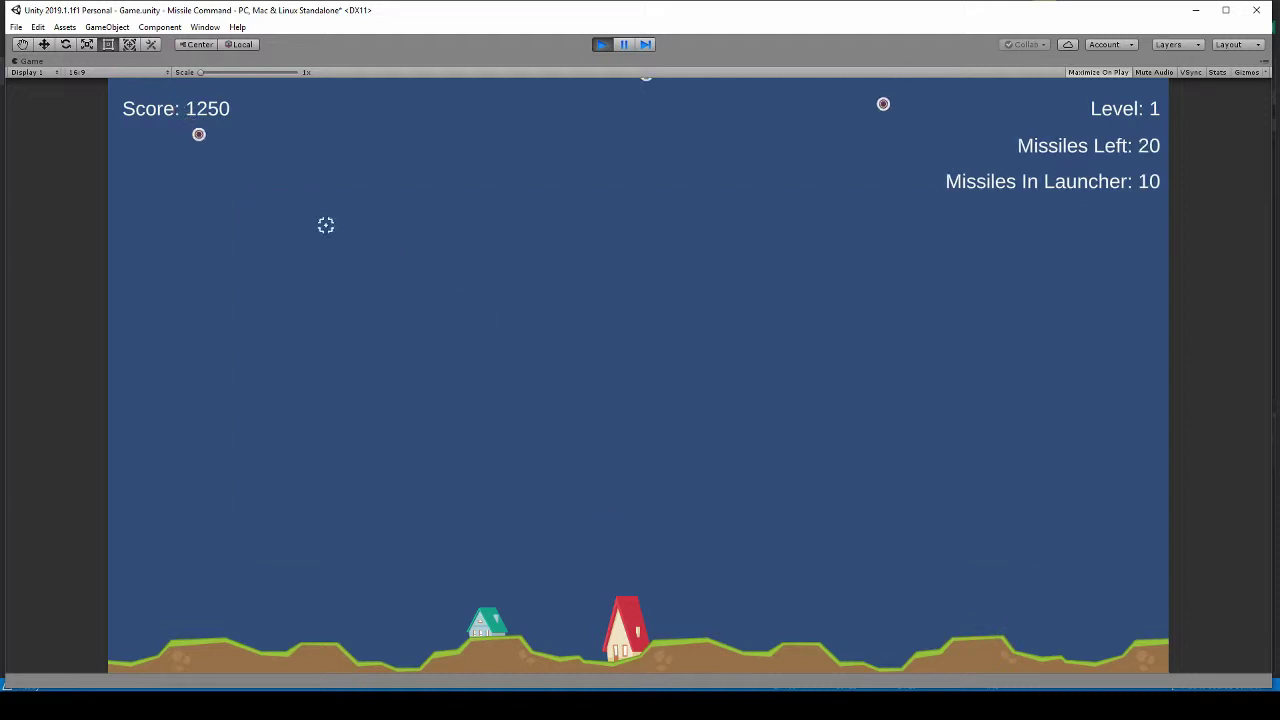
Fire at the next round's missiles until the game ends, then stop Play mode.
left_click(335, 230)
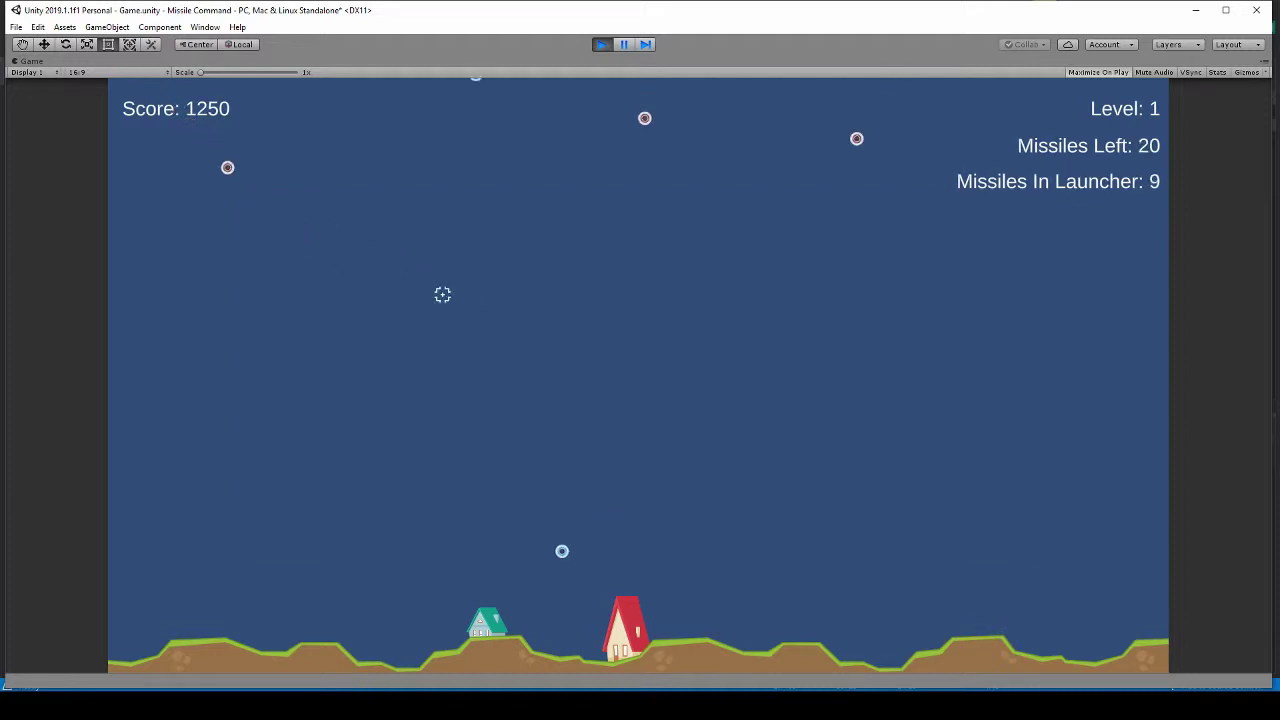
left_click(598, 355)
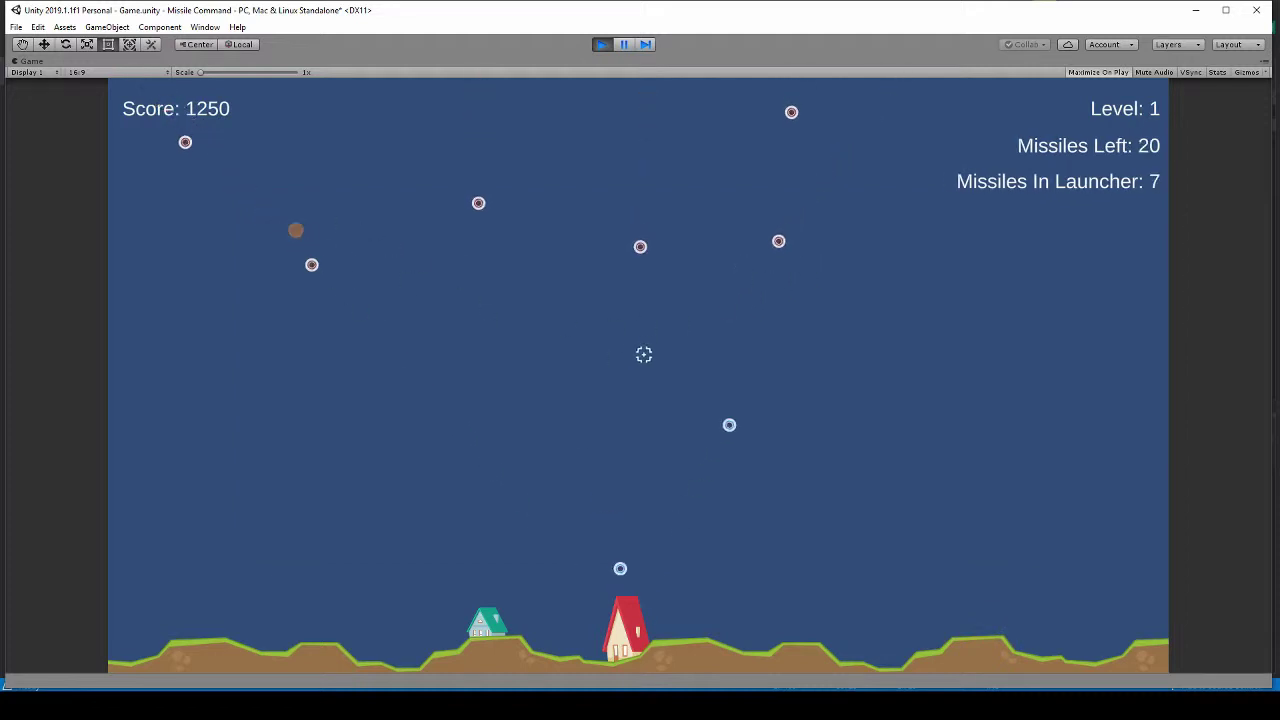
left_click(493, 338)
left_click(280, 357)
left_click(449, 437)
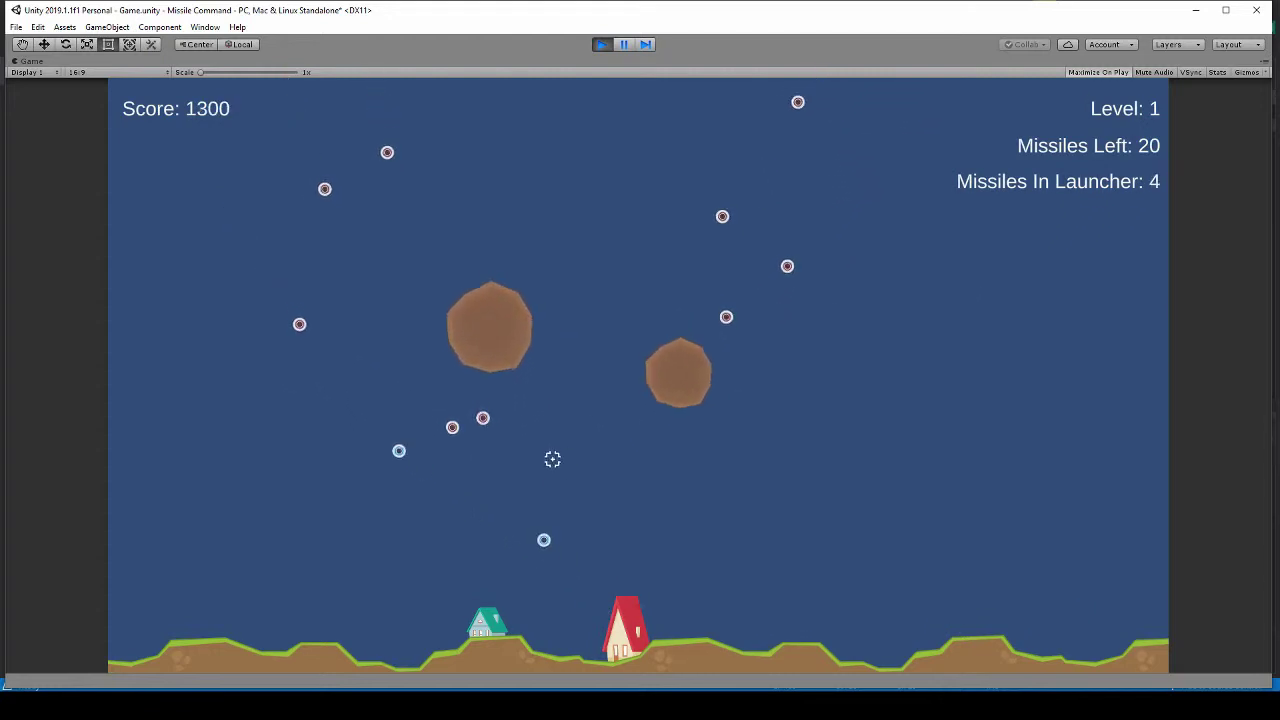
left_click(570, 487)
left_click(500, 420)
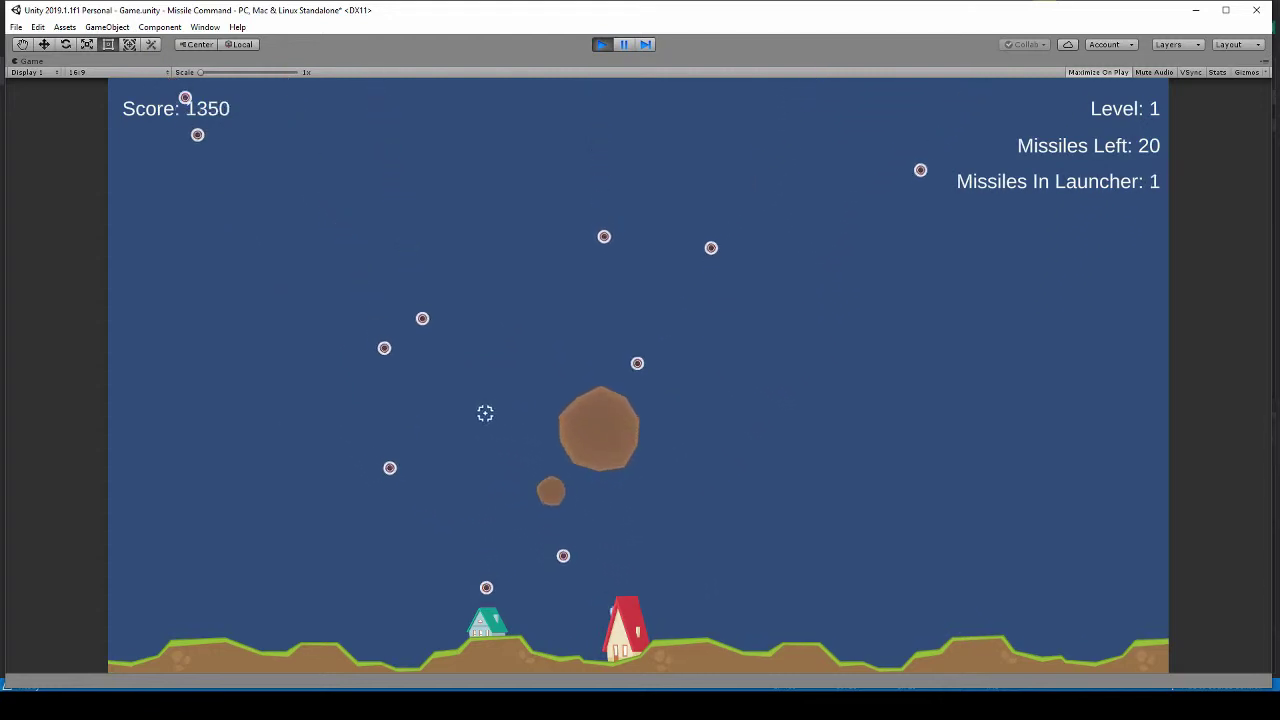
left_click(600, 45)
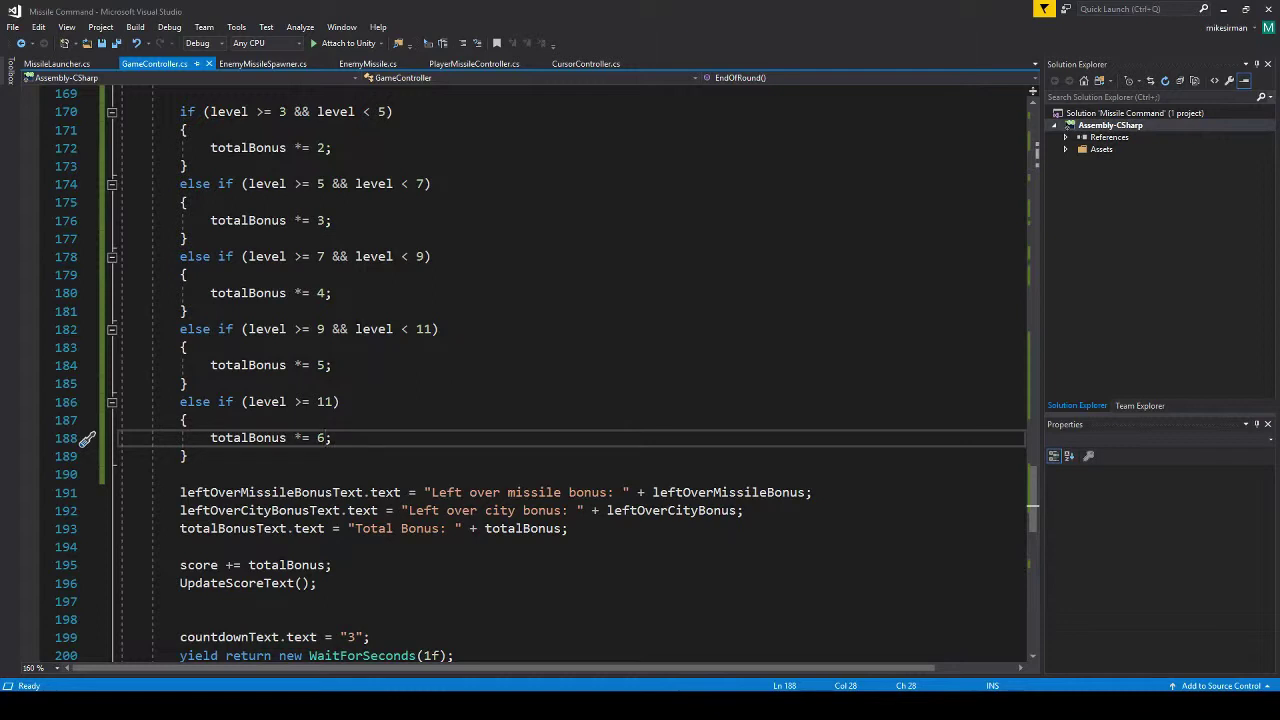
Scroll GameController.cs back up to EndOfRound's leftover-missile and city bonus code.
scroll(357, 318, "down", 4)
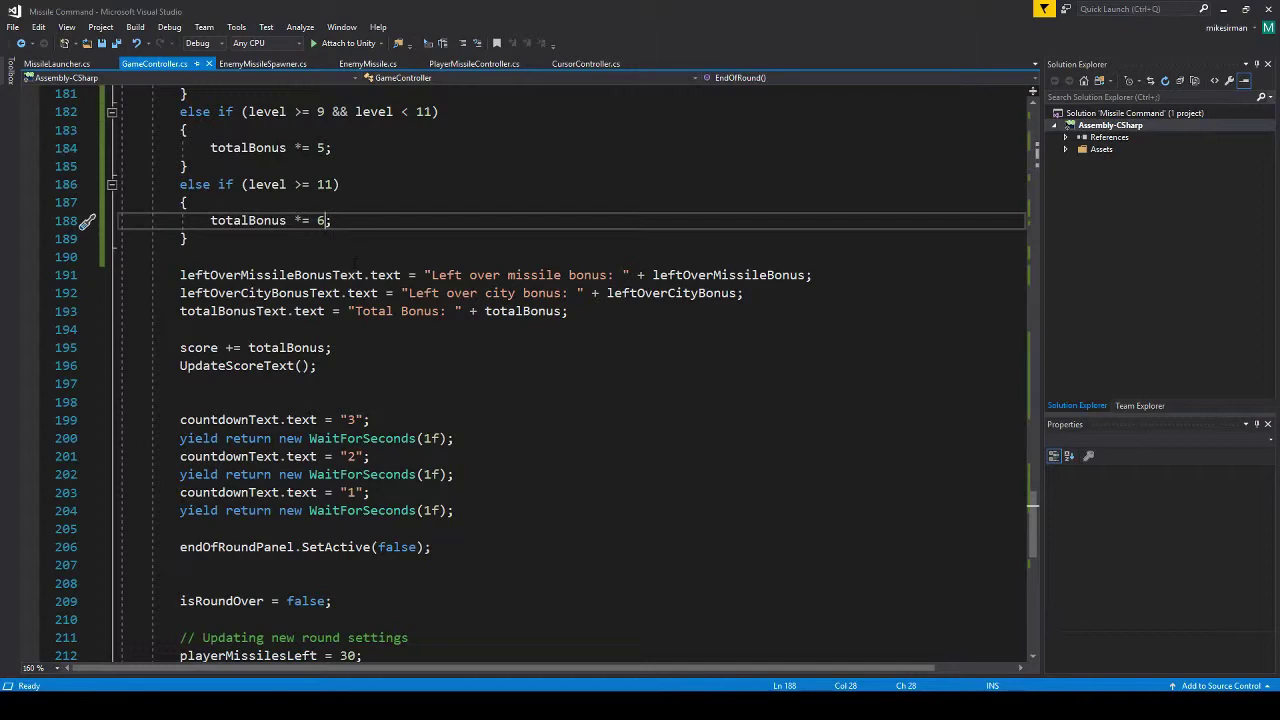
scroll(500, 300, "up", 5)
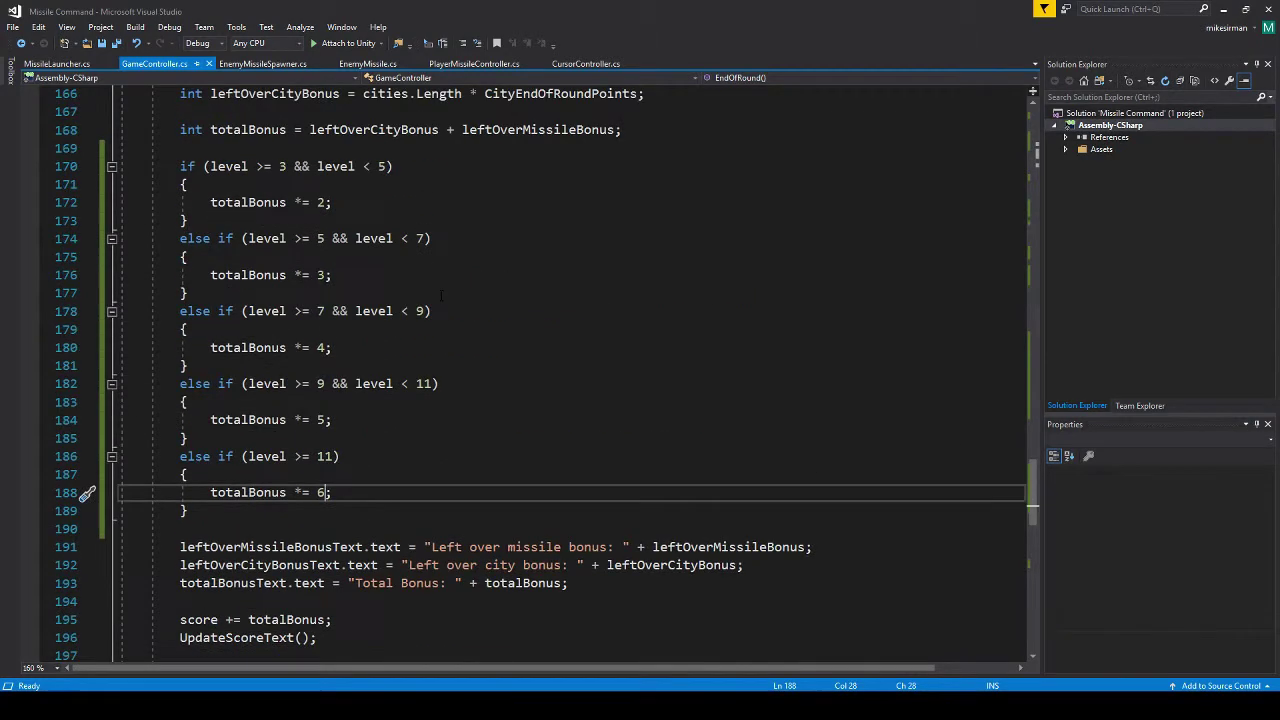
scroll(500, 300, "up", 5)
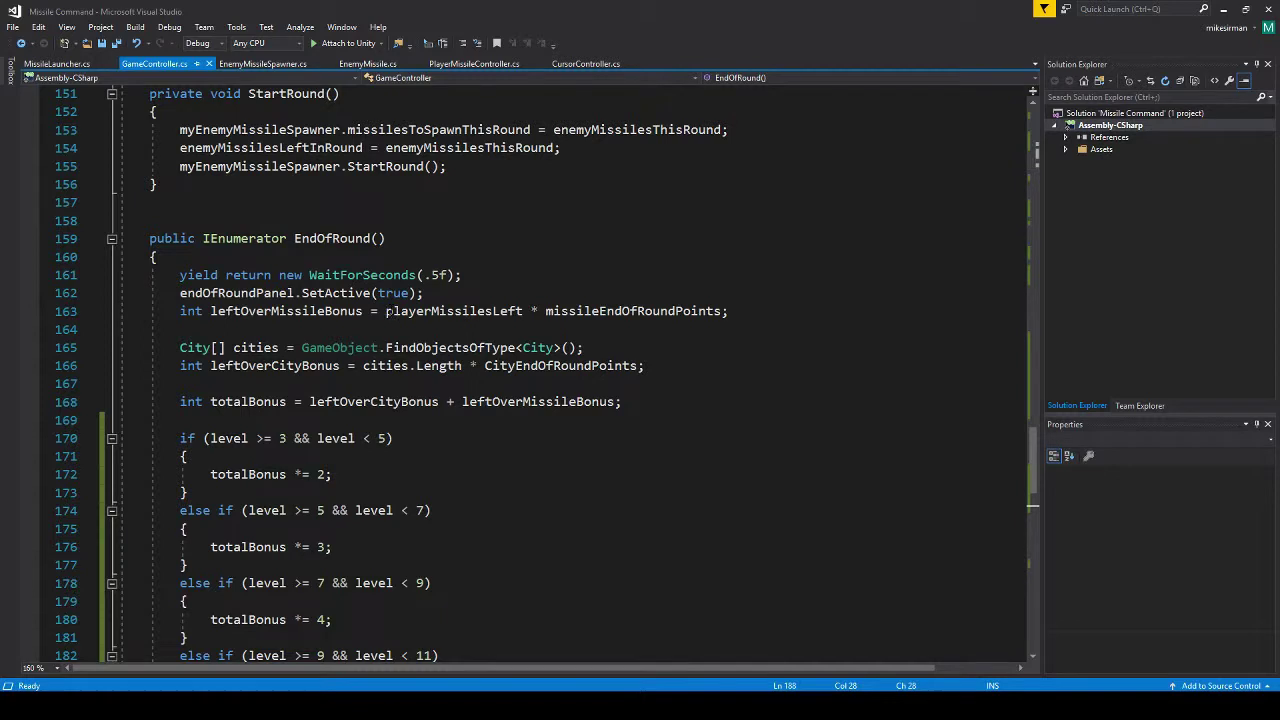
Add currentMissilesLoadedInLauncher to the leftover-missile bonus on line 163, save, and return to Unity.
left_click(386, 311)
type("(")
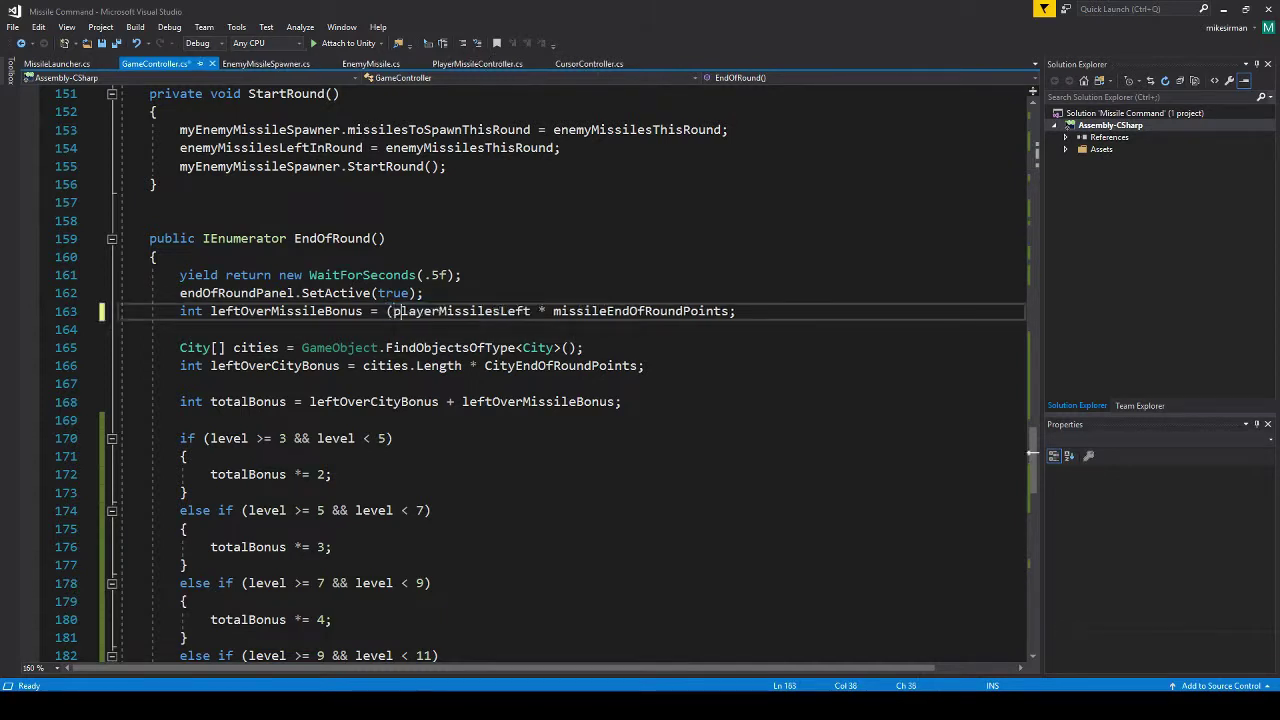
type(") ")
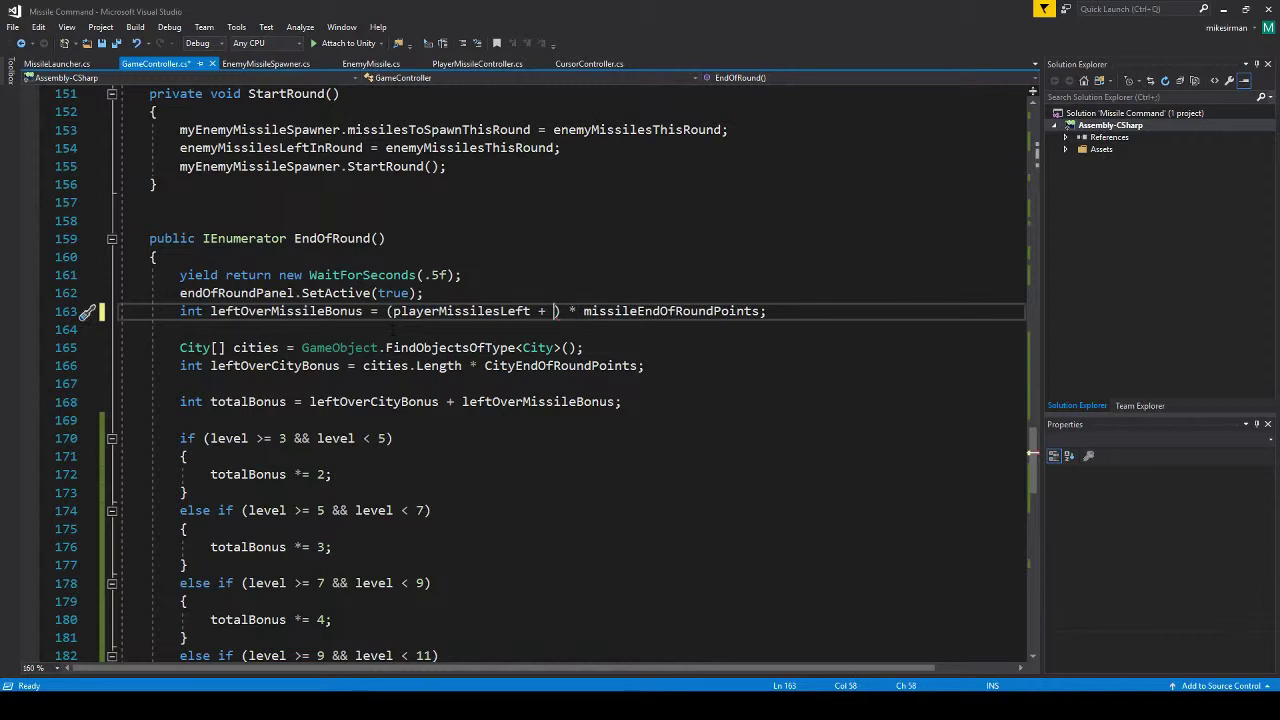
type("cur")
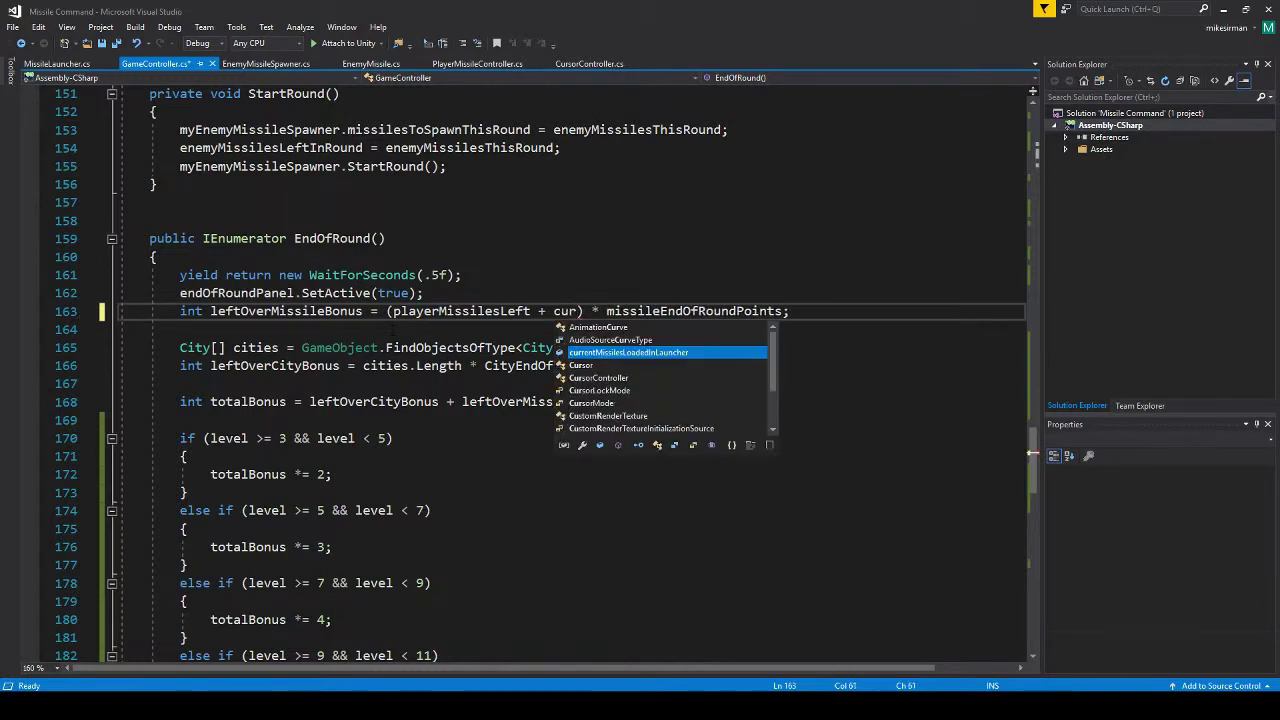
type("r")
key("Tab")
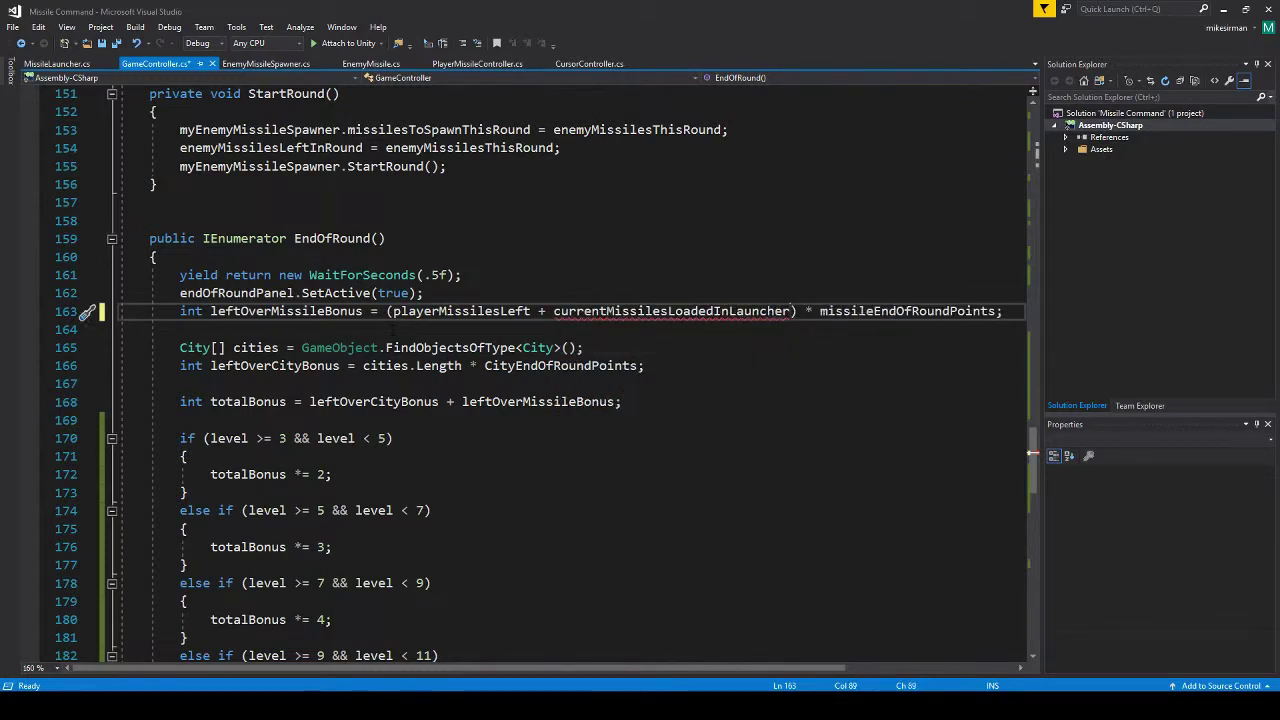
key("ctrl+s")
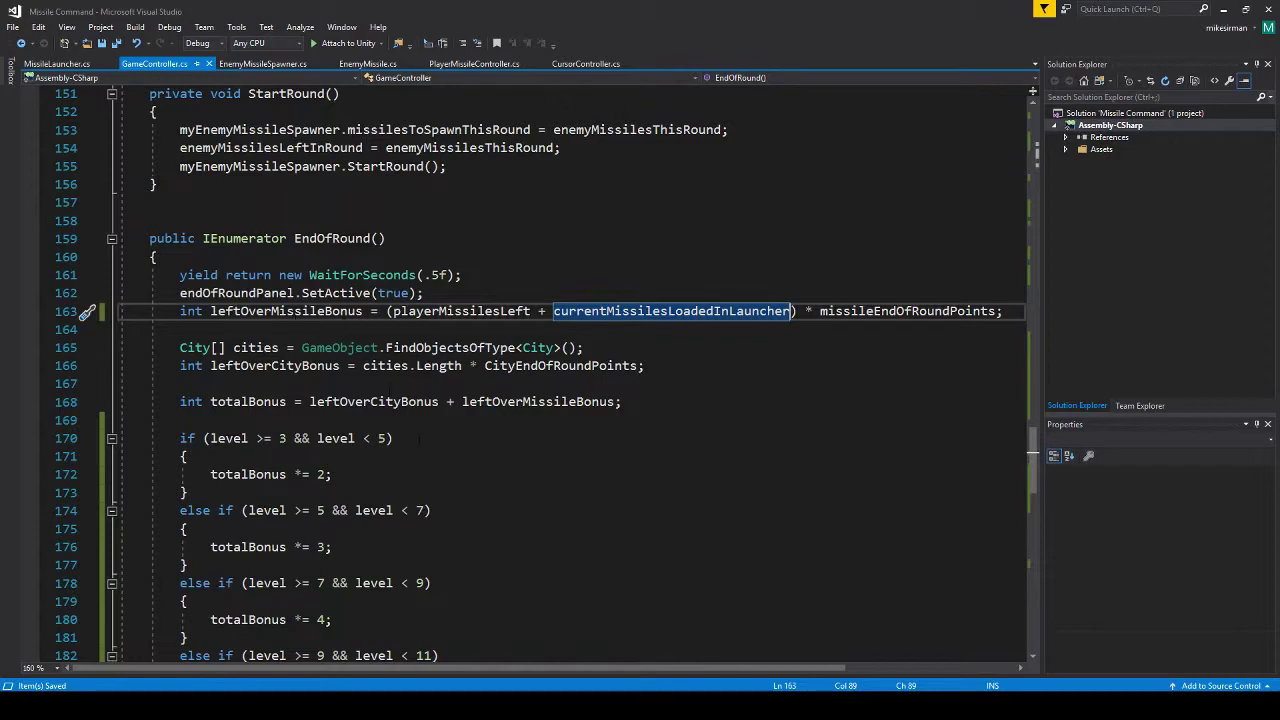
key("alt+Tab")
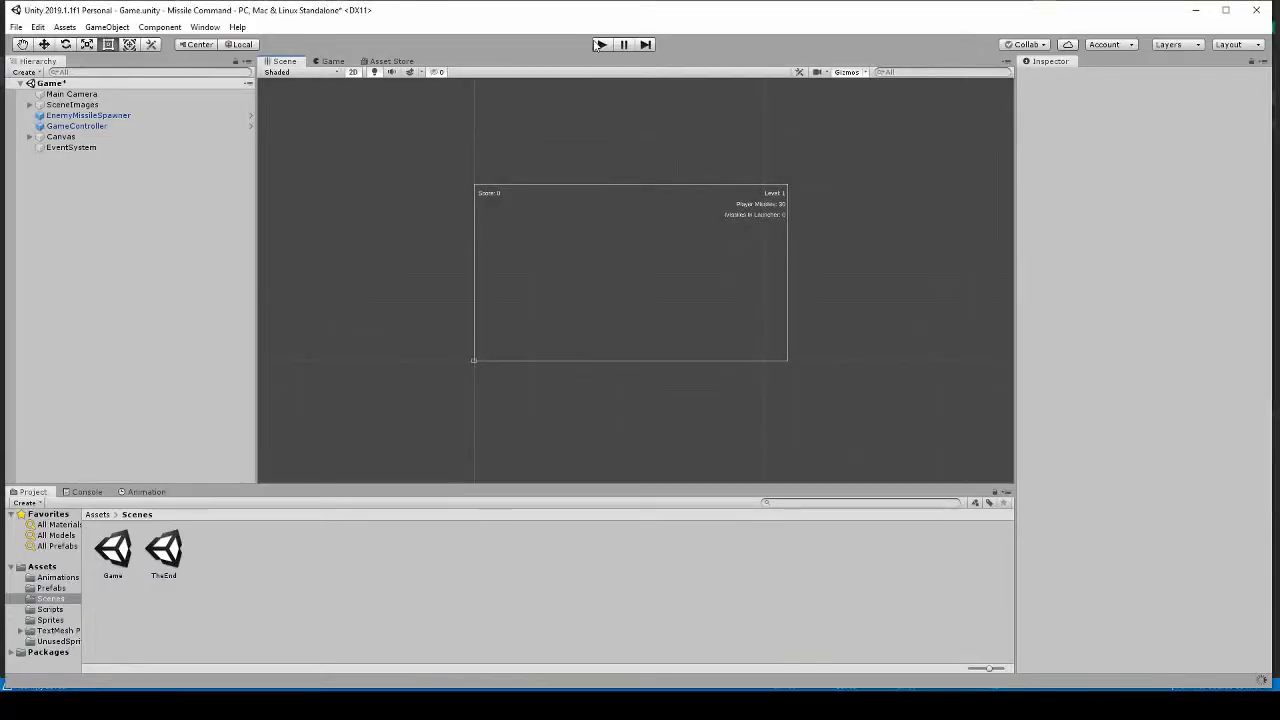
Start Play mode and fire interceptors at round one's first enemy missiles, emptying the launcher.
left_click(599, 45)
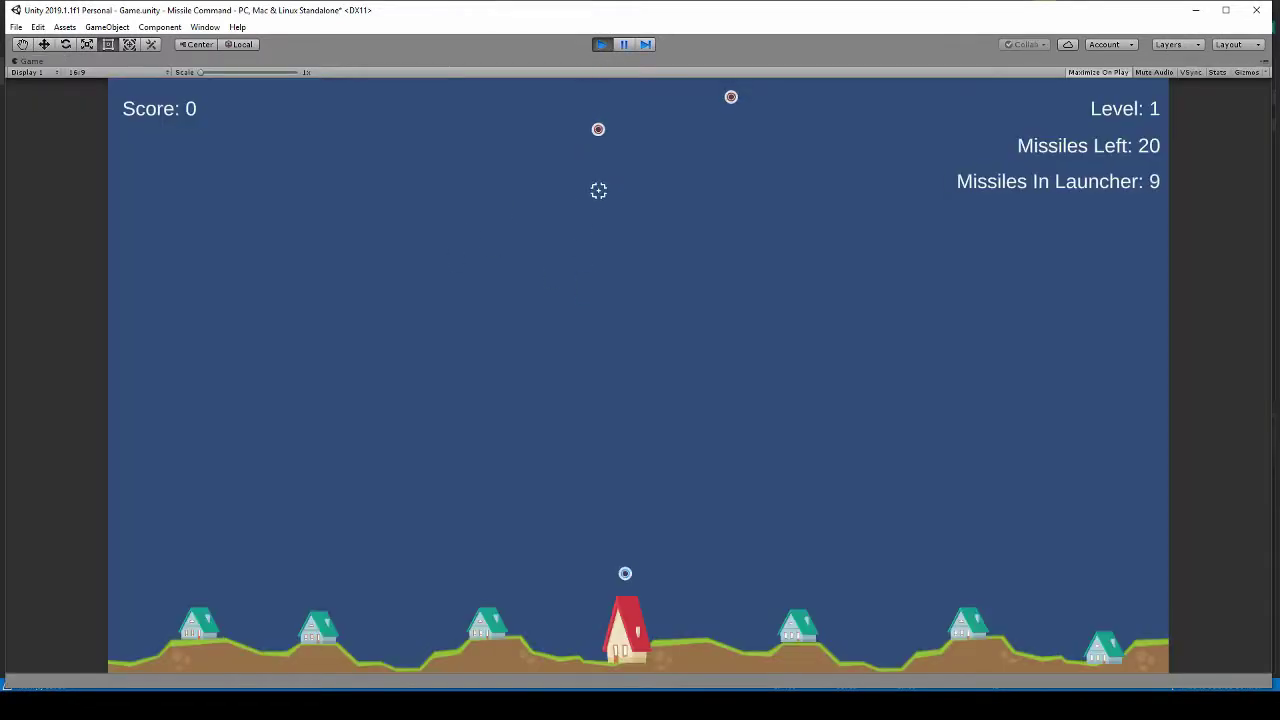
left_click(871, 206)
left_click(671, 369)
left_click(462, 279)
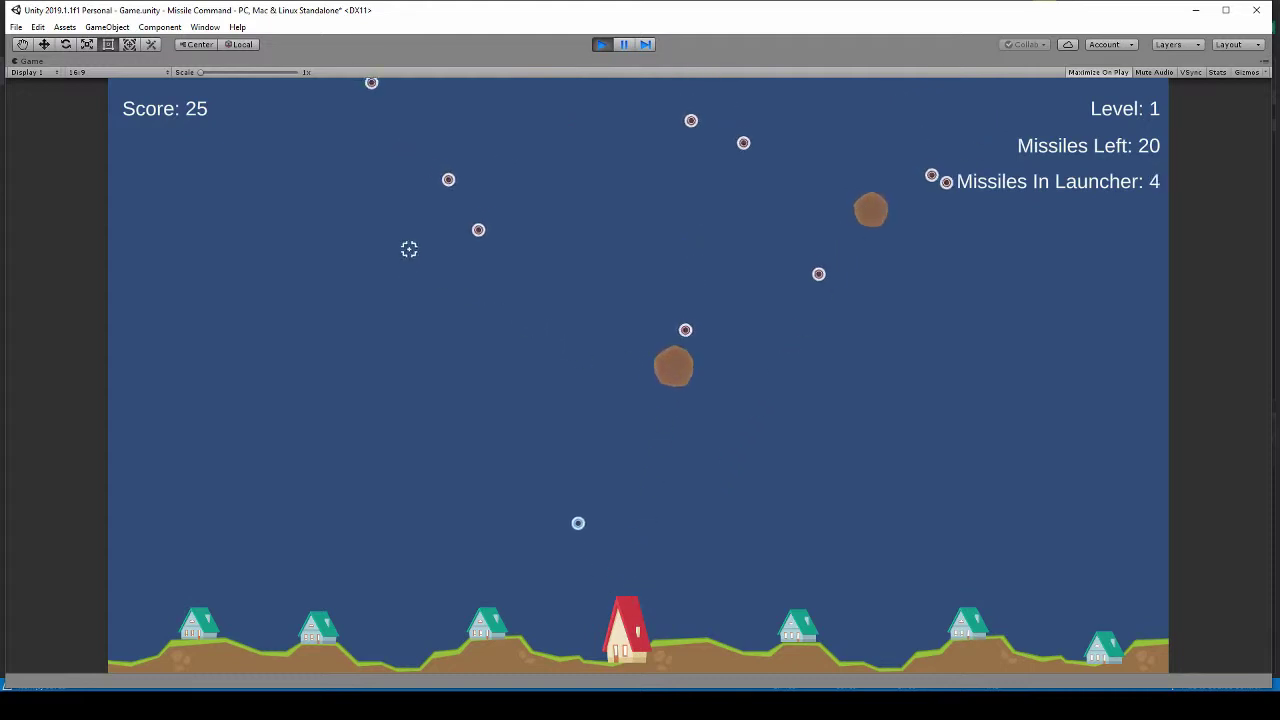
left_click(506, 251)
left_click(712, 401)
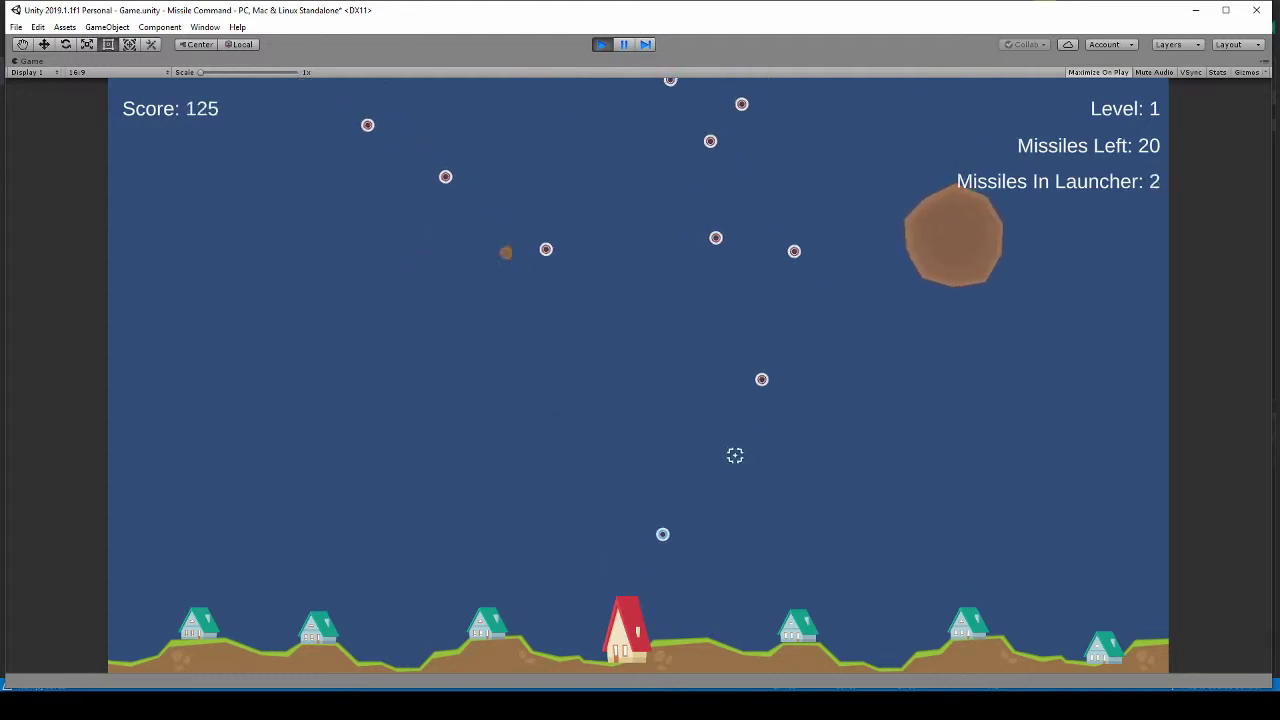
left_click(840, 382)
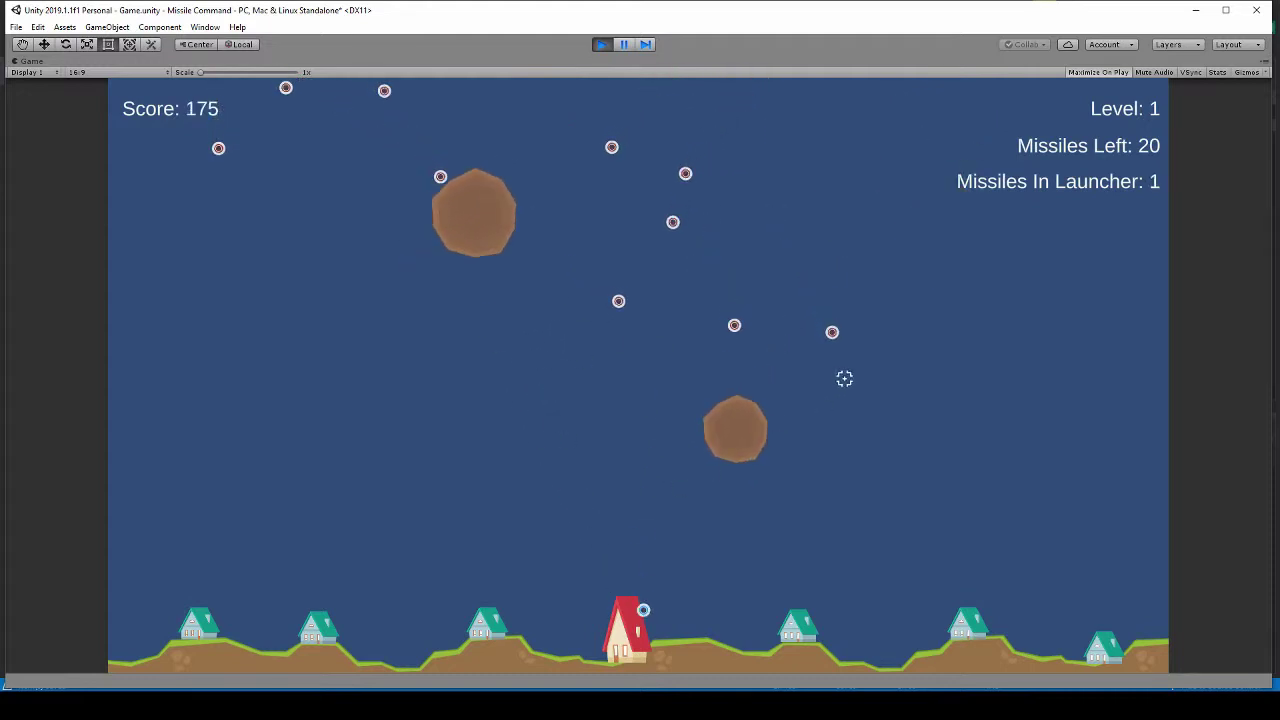
left_click(906, 450)
left_click(721, 454)
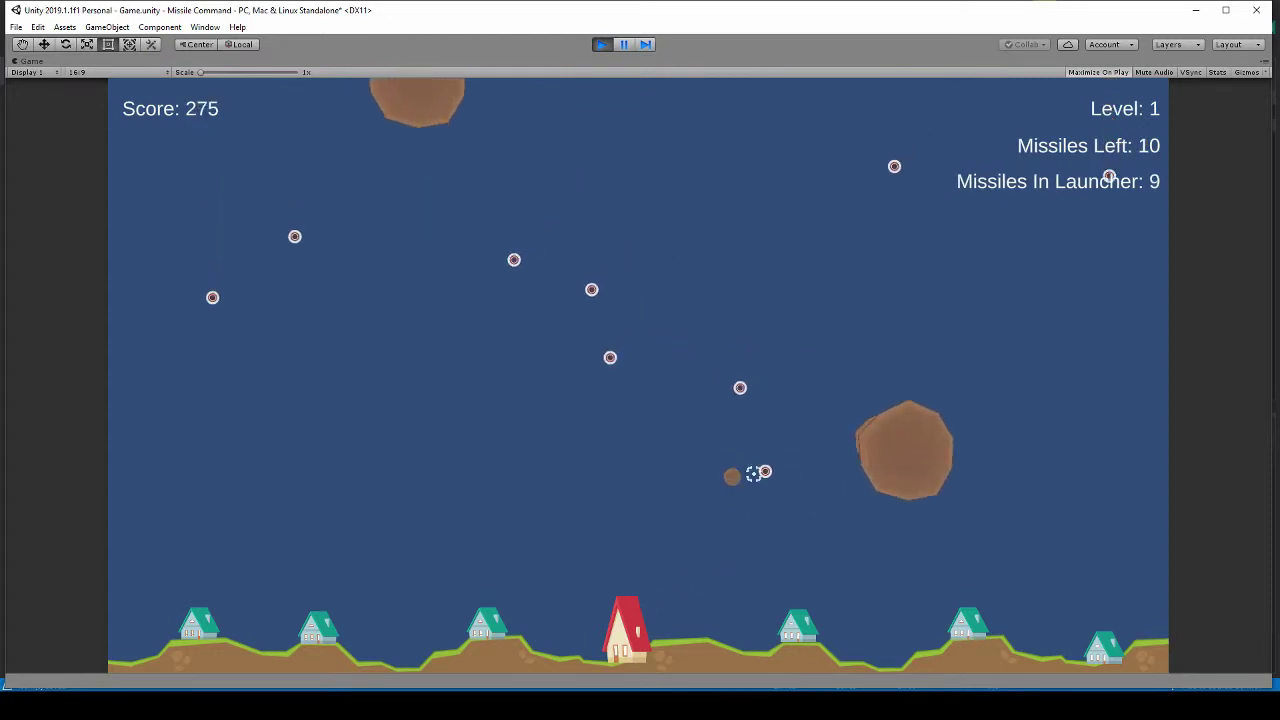
left_click(831, 464)
left_click(555, 500)
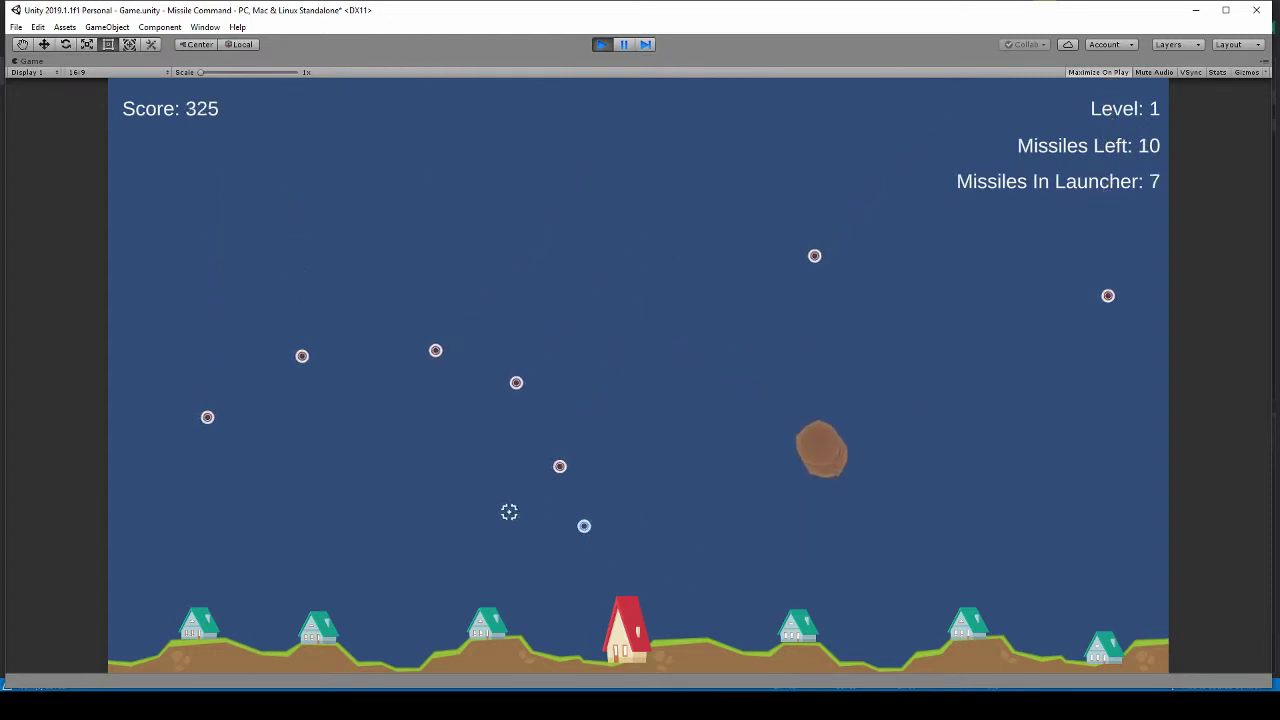
left_click(410, 472)
left_click(330, 496)
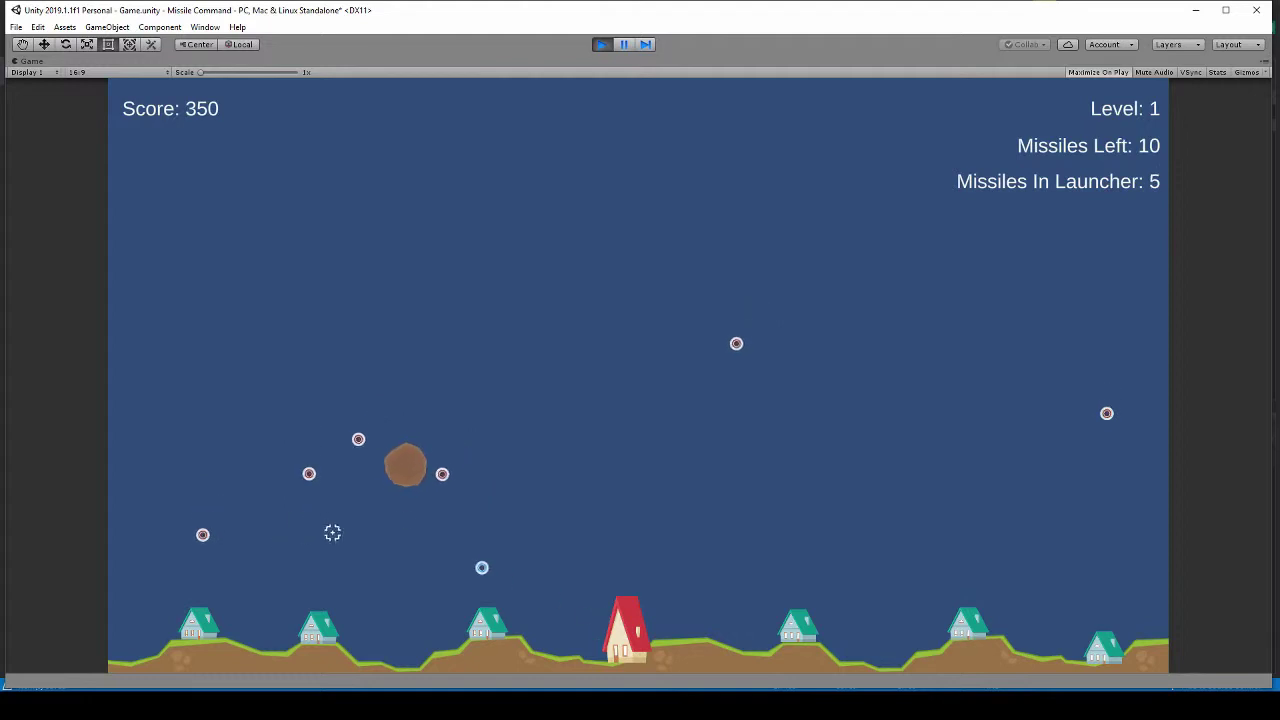
left_click(630, 456)
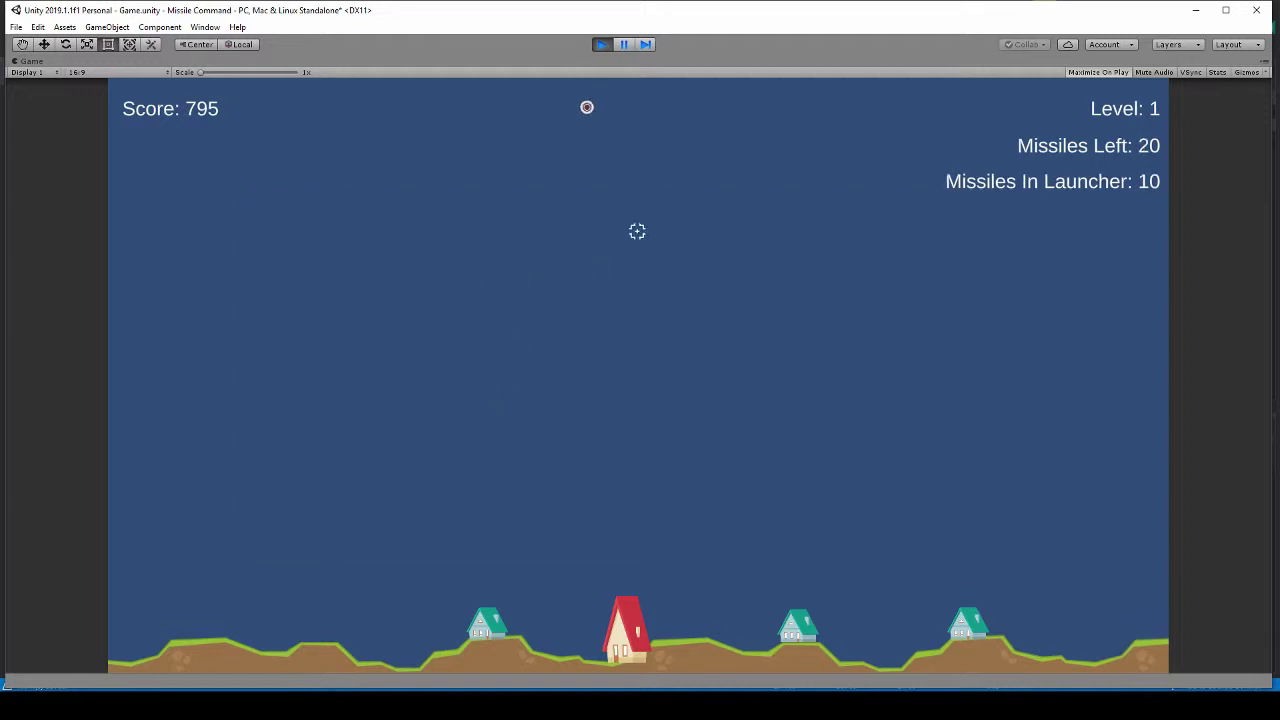
Reload with R and destroy round one's remaining missiles, reaching a score of 1270.
left_click(579, 226)
left_click(760, 252)
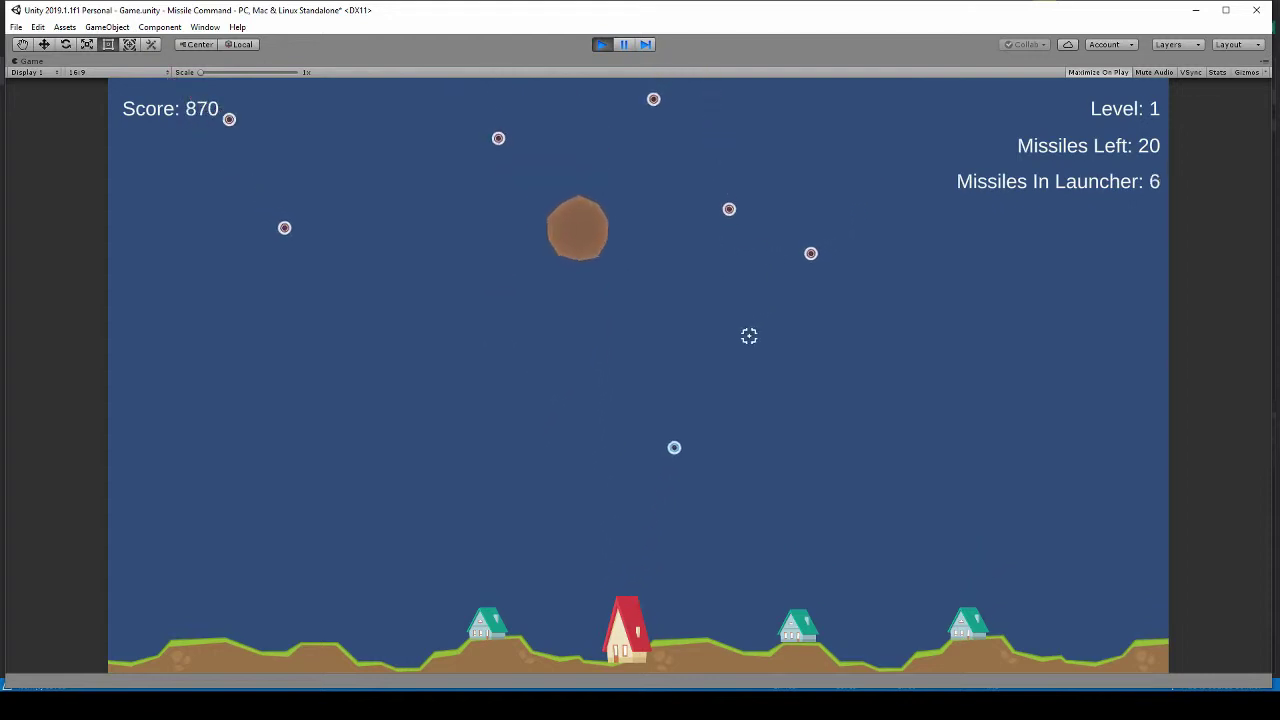
left_click(724, 374)
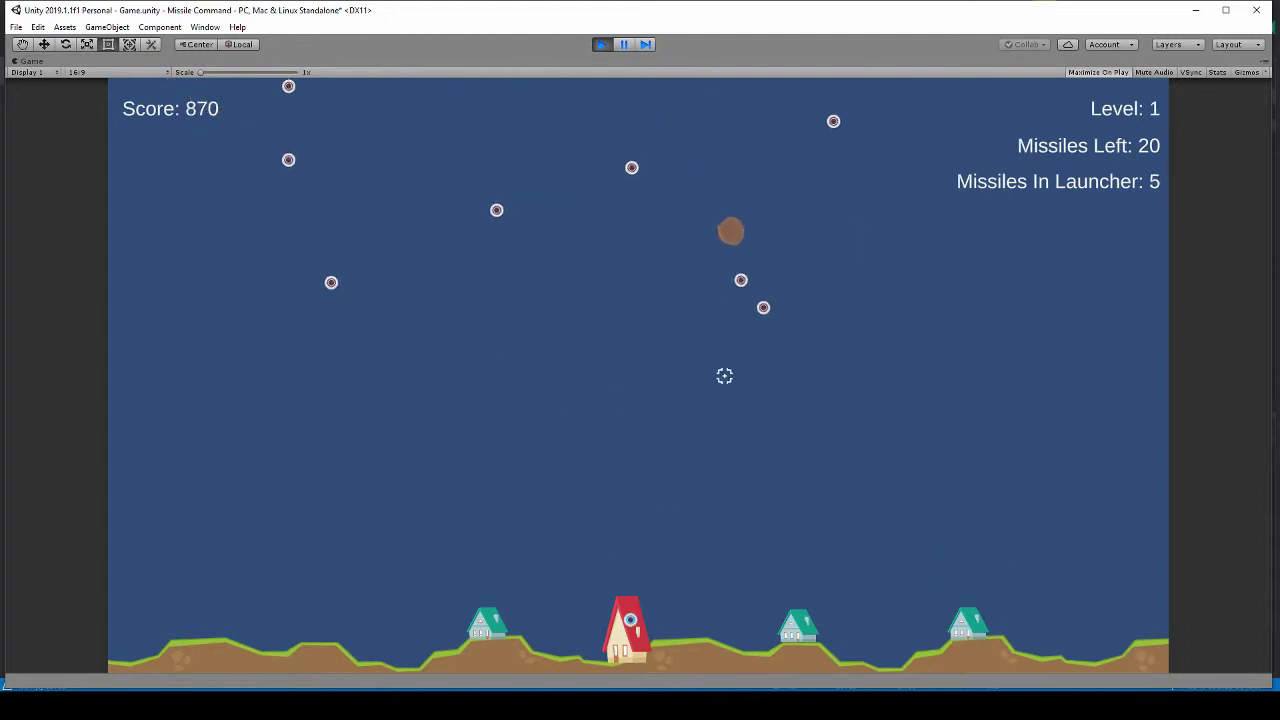
left_click(836, 446)
left_click(443, 451)
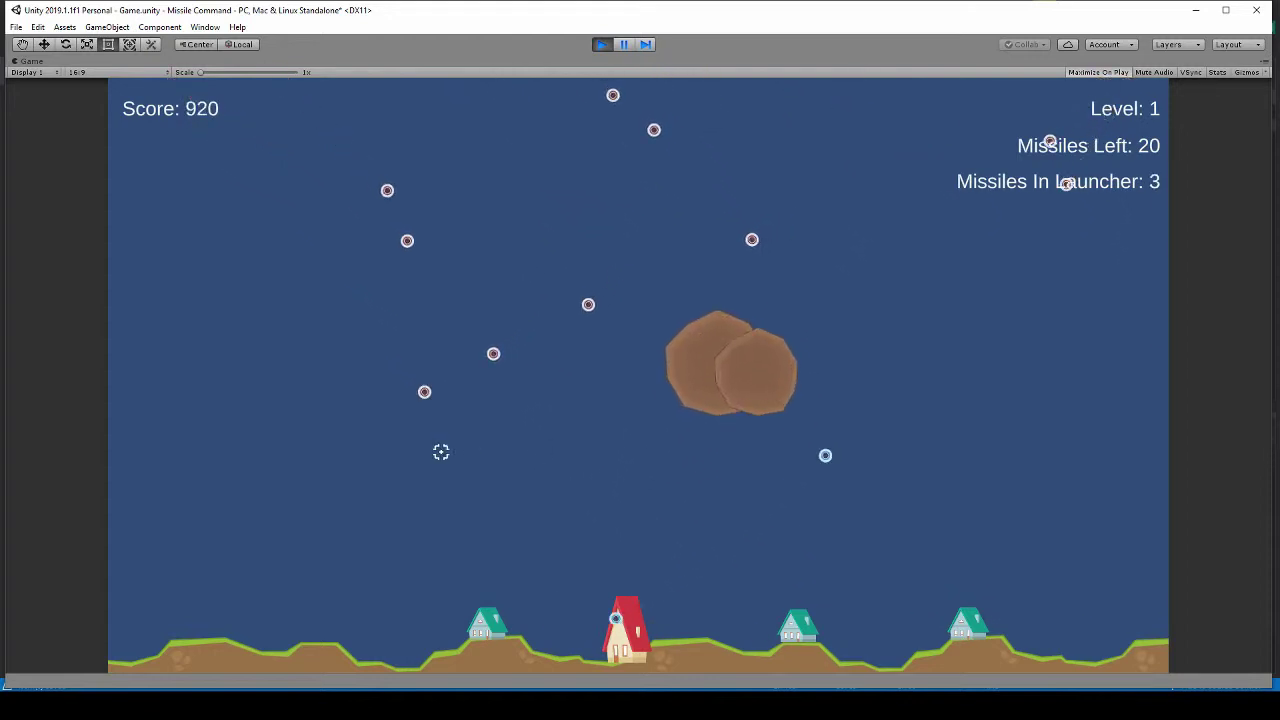
left_click(543, 476)
left_click(563, 560)
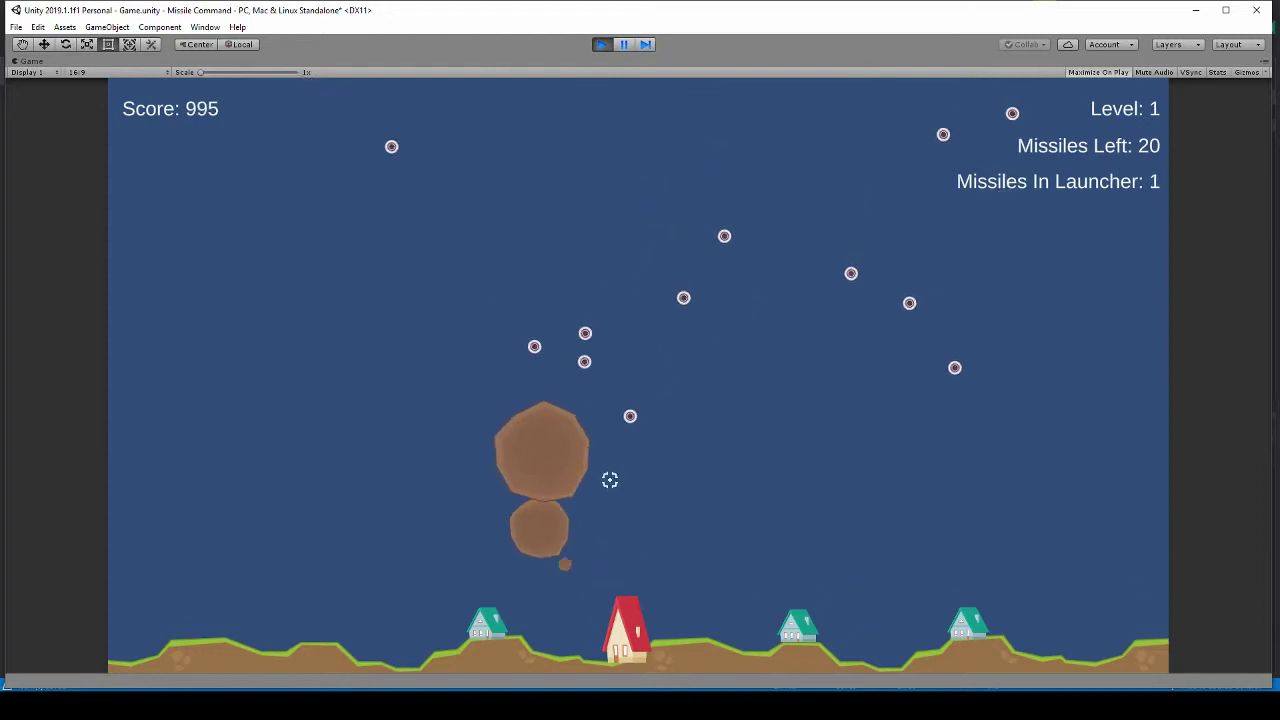
key("r")
left_click(606, 478)
left_click(531, 508)
left_click(780, 515)
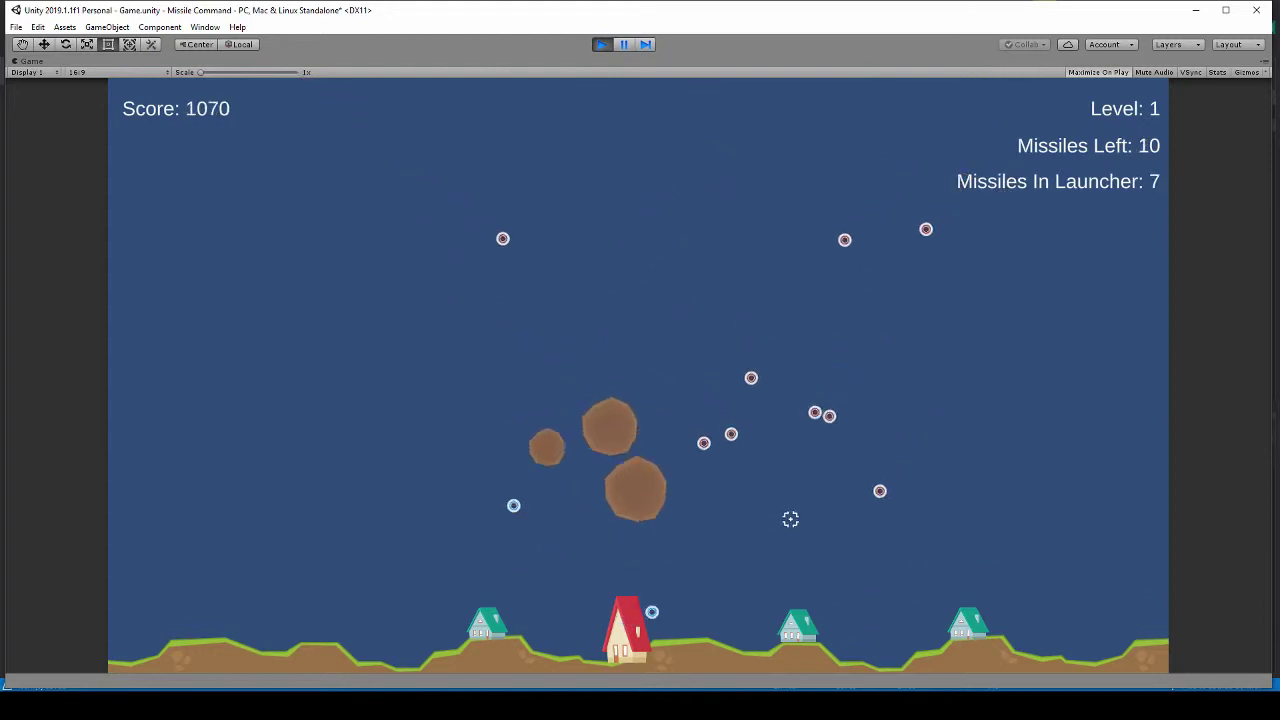
left_click(808, 576)
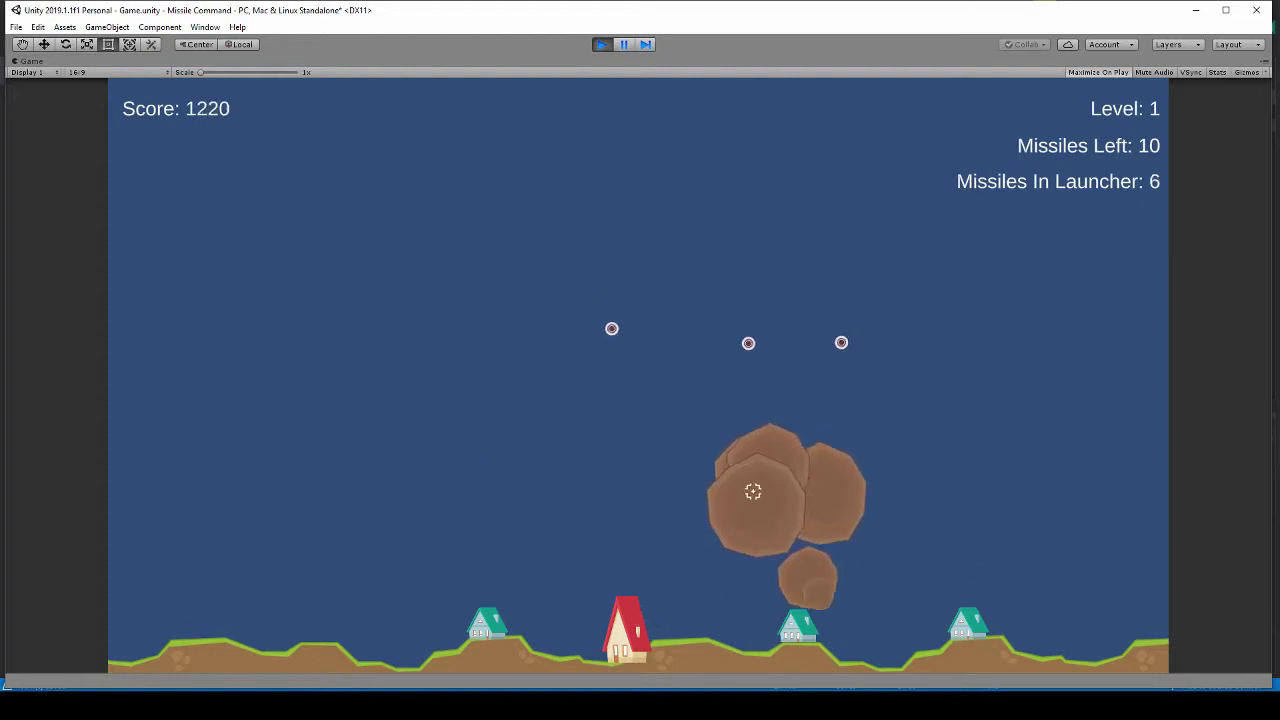
left_click(746, 460)
left_click(632, 408)
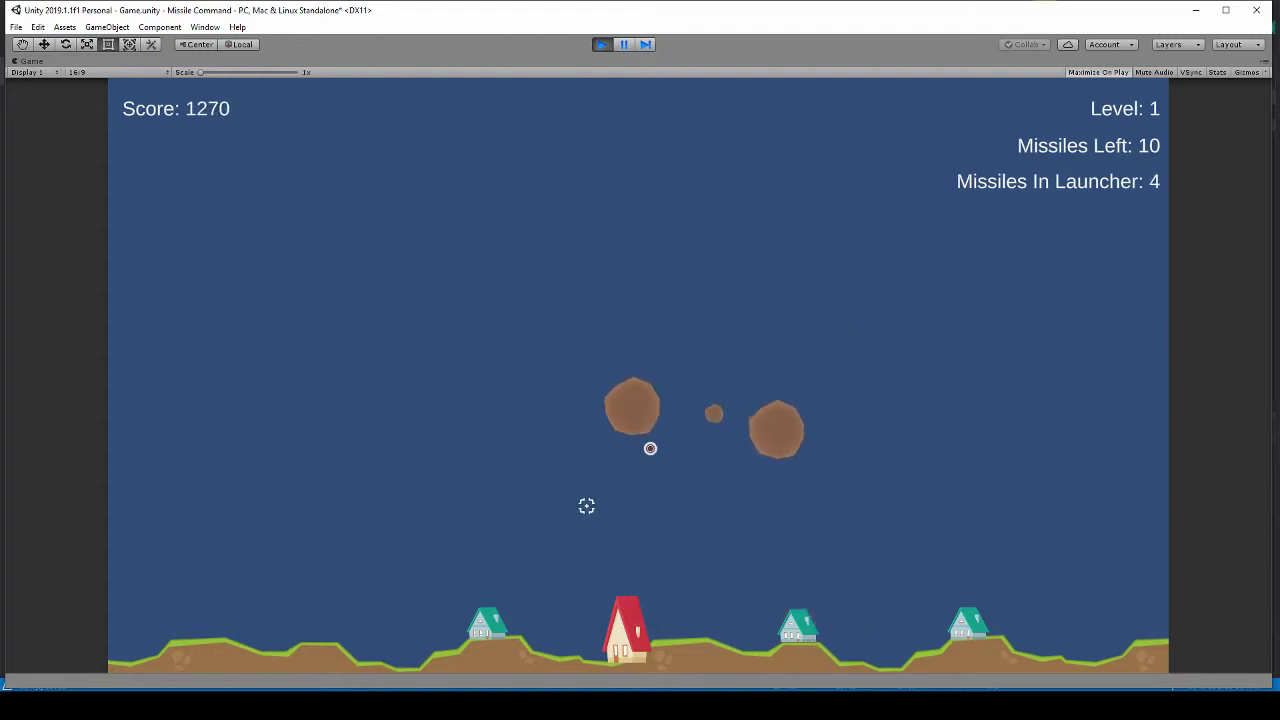
left_click(600, 514)
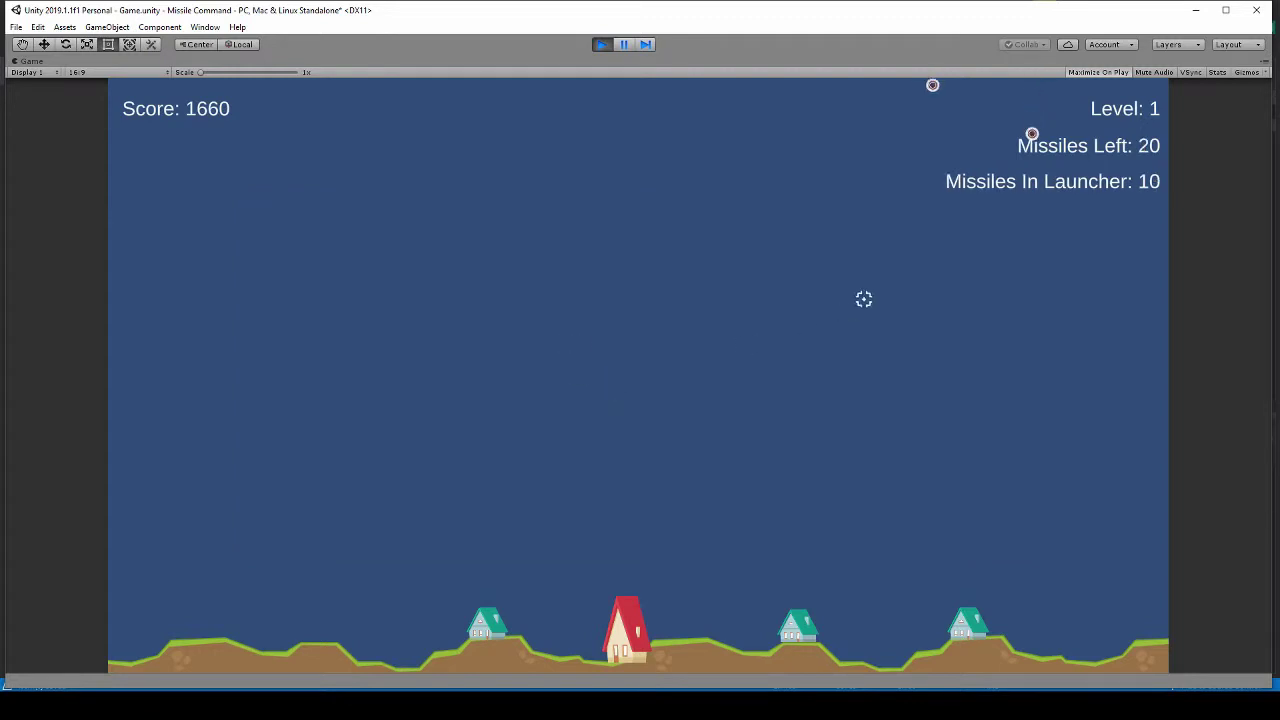
Fire interceptors at the second round's opening wave until the launcher empties.
left_click(900, 285)
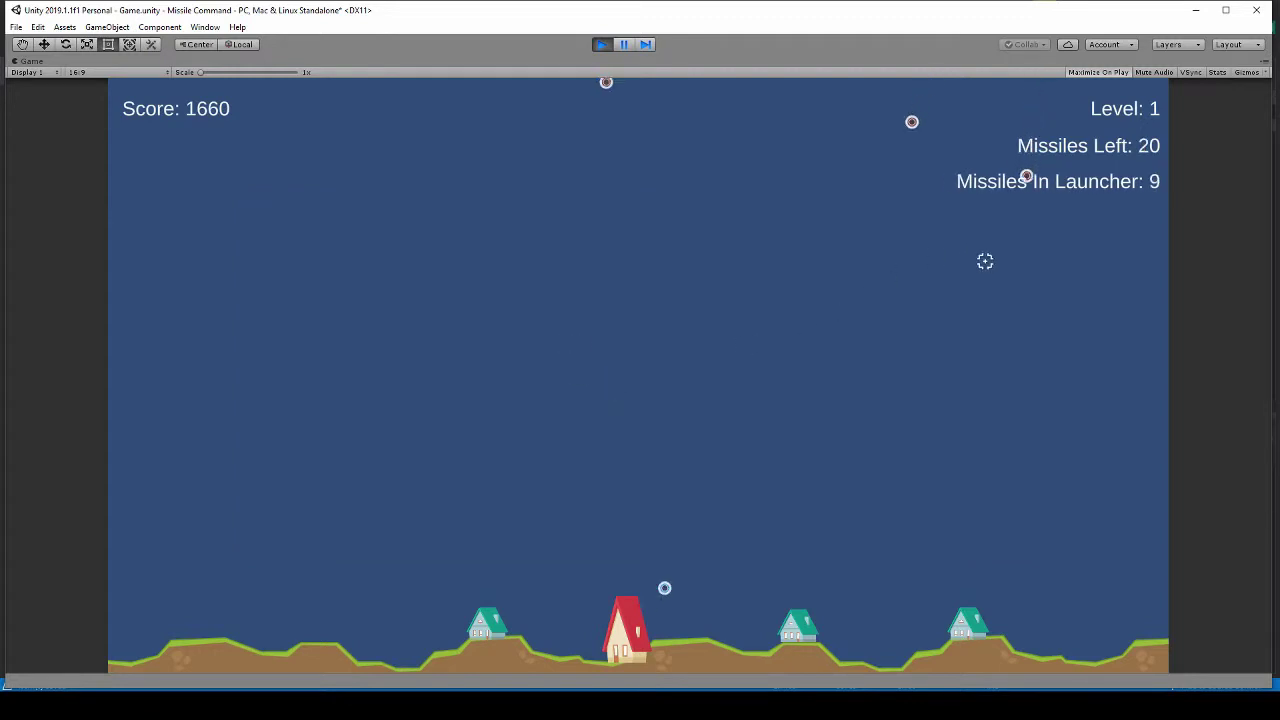
left_click(686, 314)
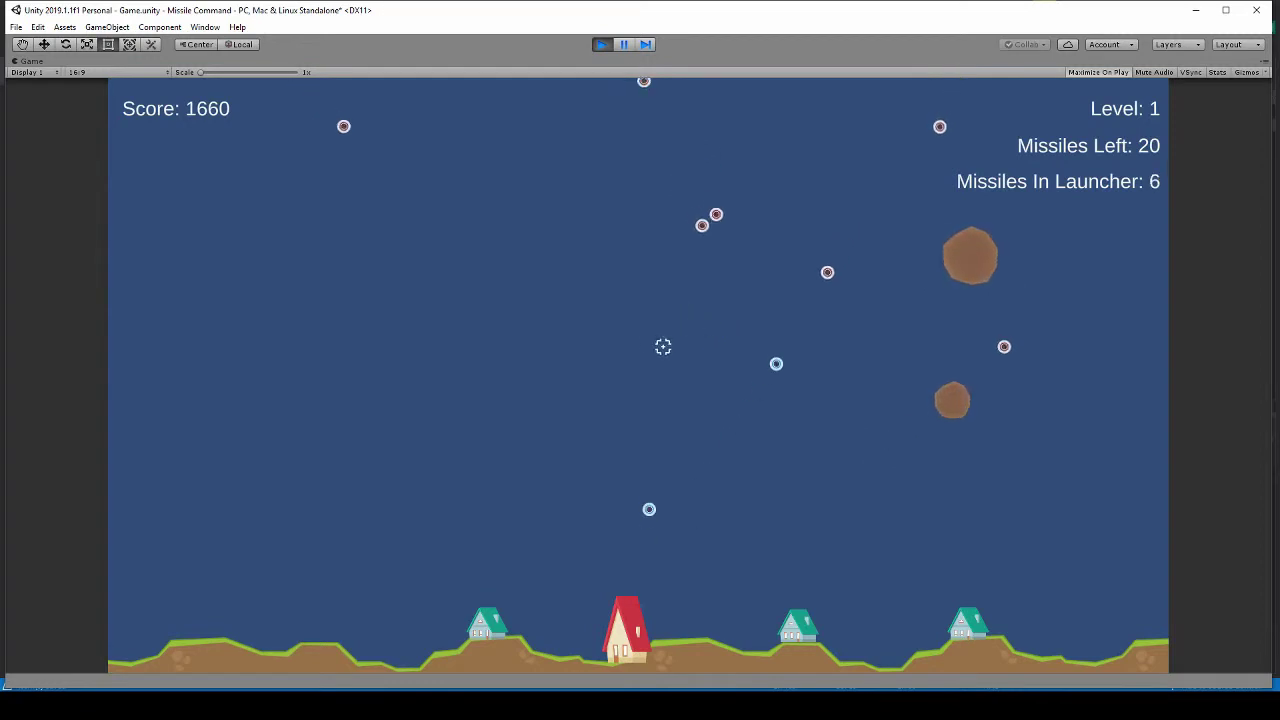
left_click(451, 246)
left_click(762, 304)
left_click(877, 366)
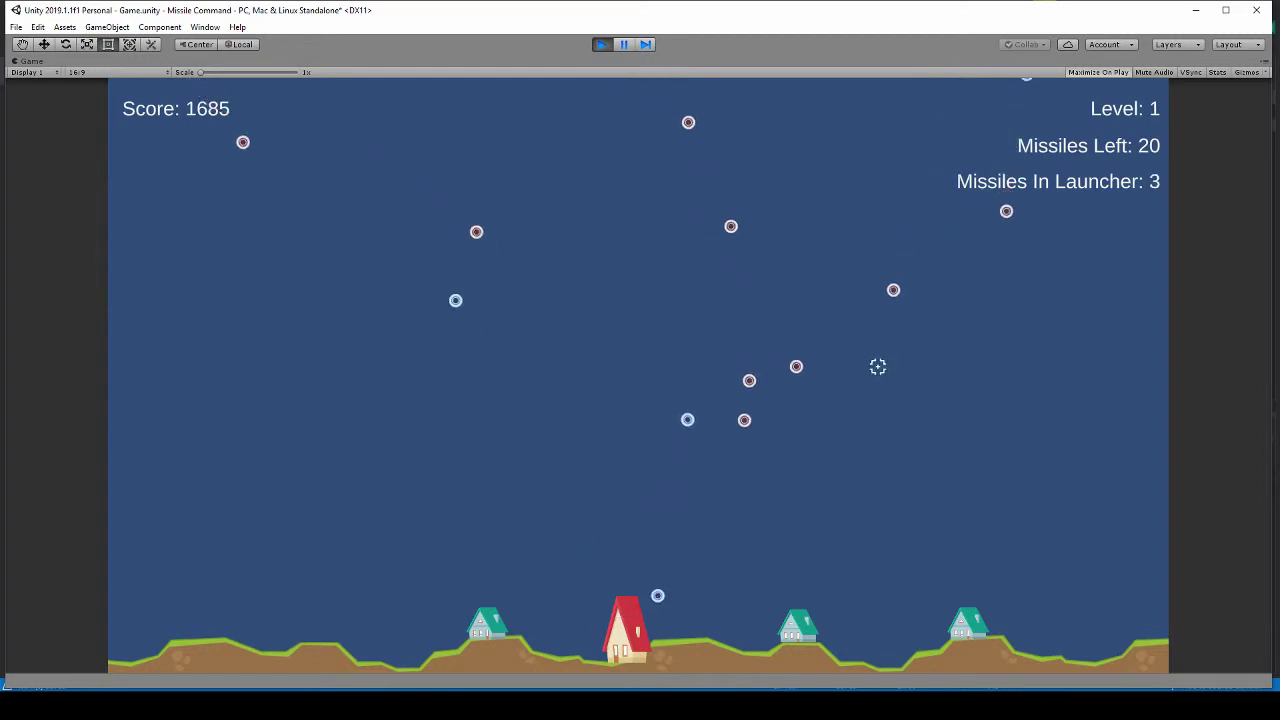
left_click(969, 374)
left_click(646, 552)
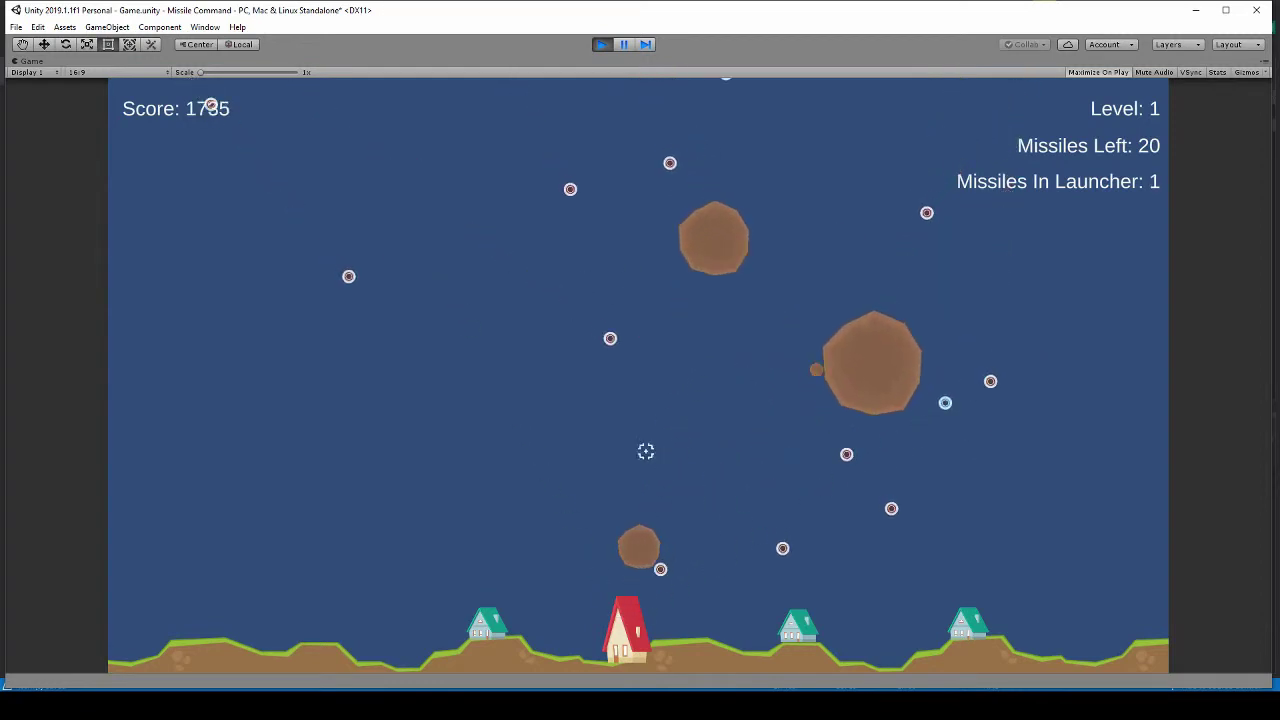
left_click(626, 402)
Defend the remaining cities until THE END screen at score 1935, then stop Play mode.
left_click(470, 440)
left_click(720, 506)
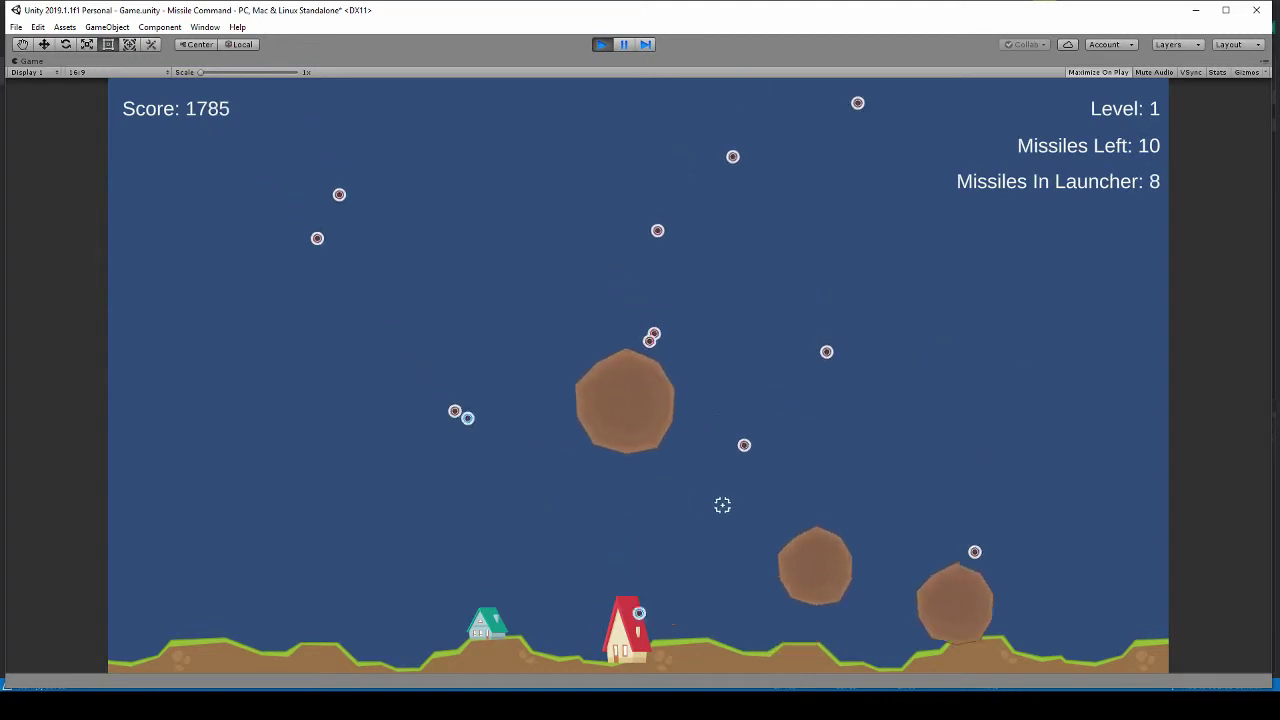
left_click(646, 492)
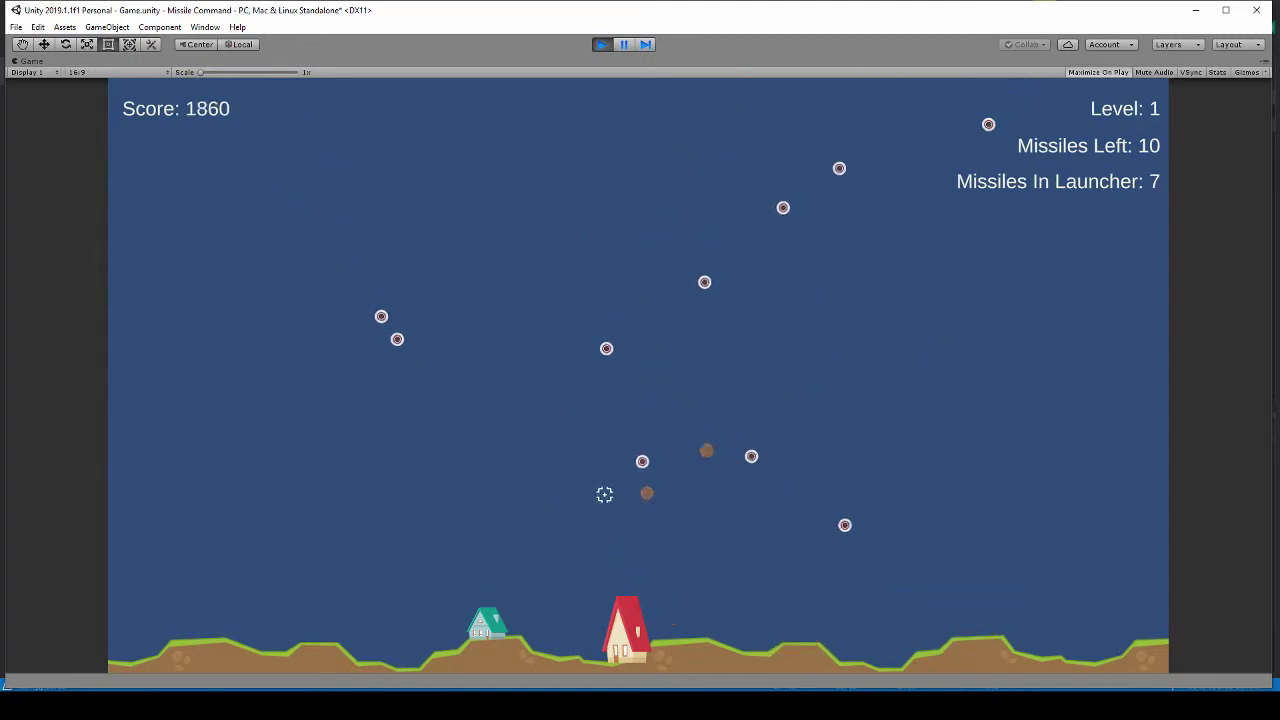
left_click(538, 476)
left_click(668, 546)
left_click(634, 540)
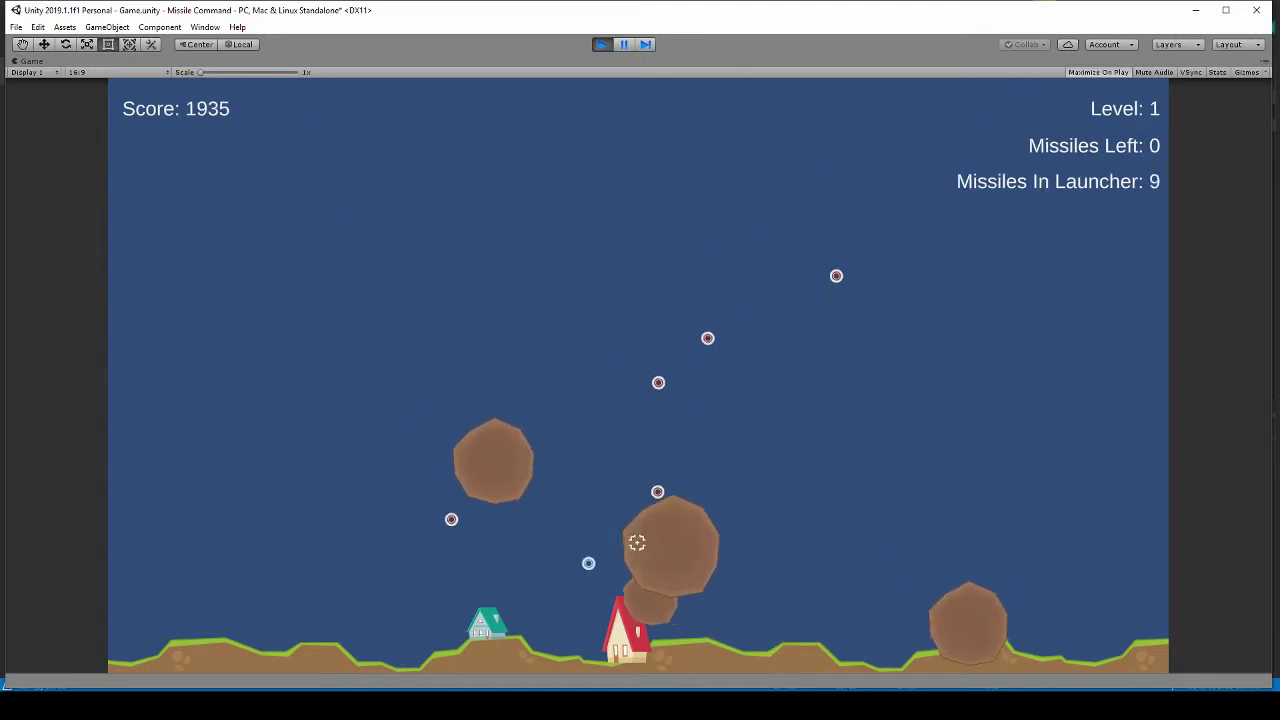
left_click(620, 508)
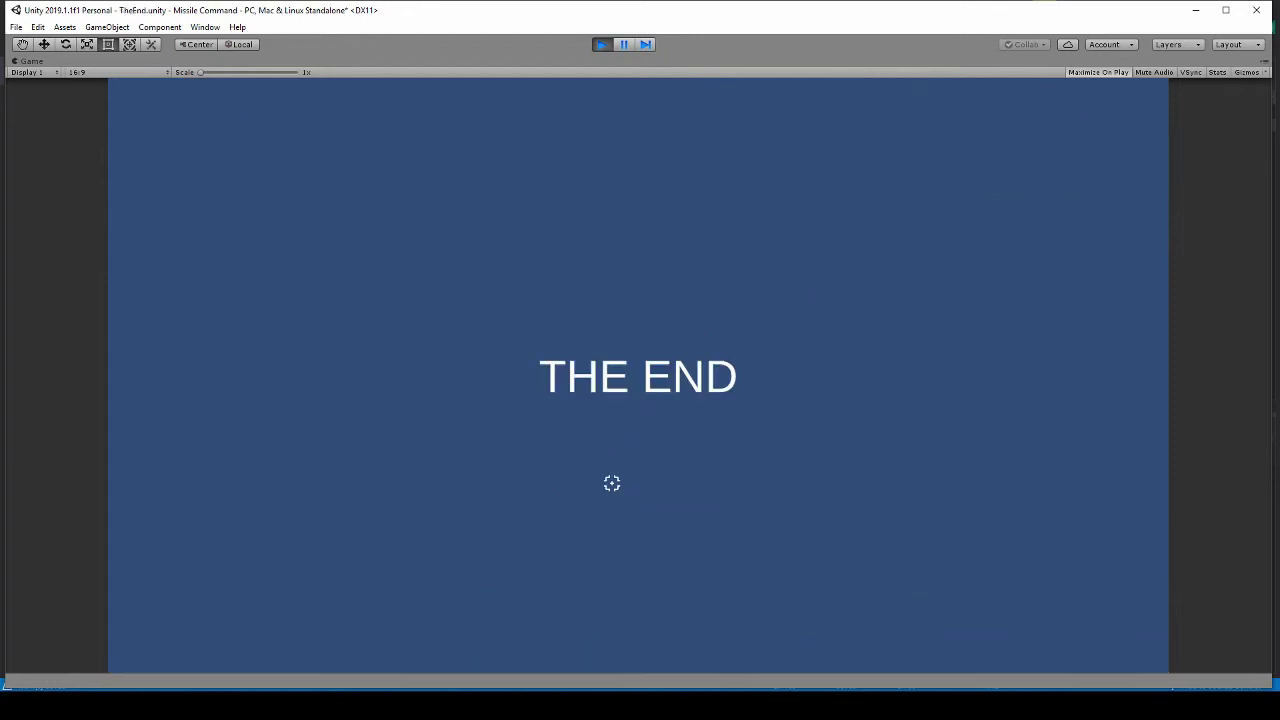
left_click(603, 44)
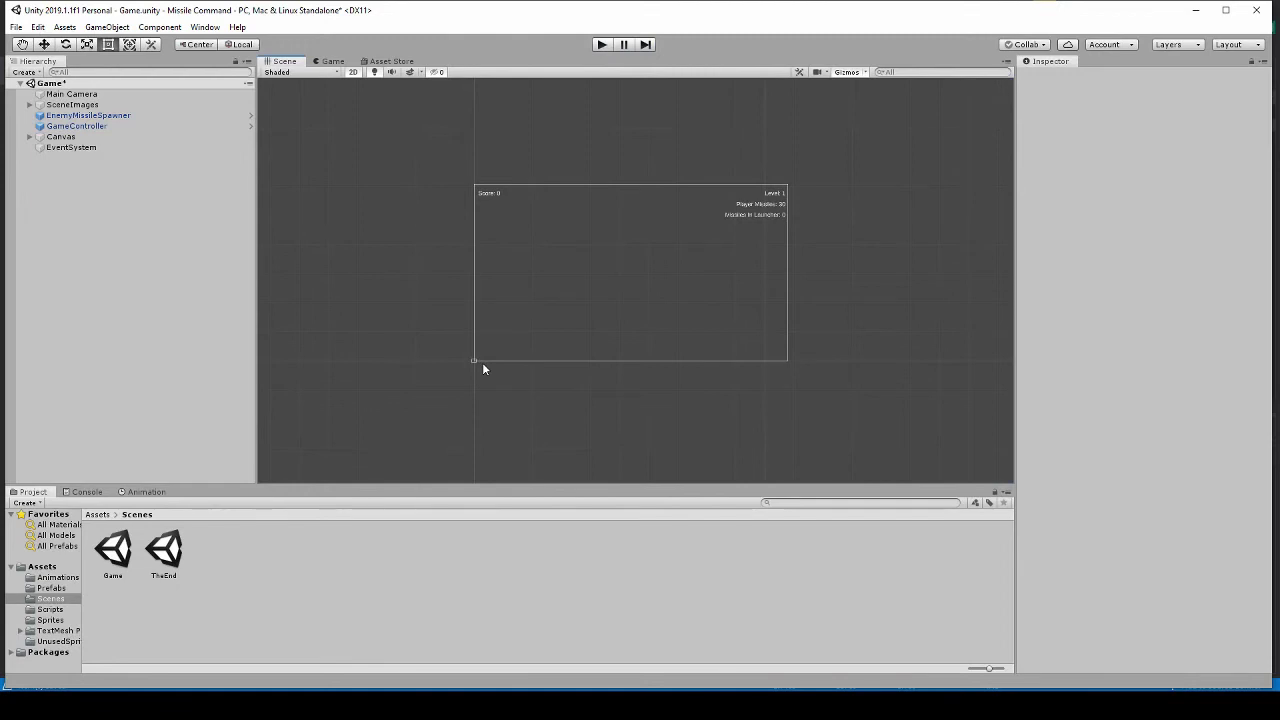